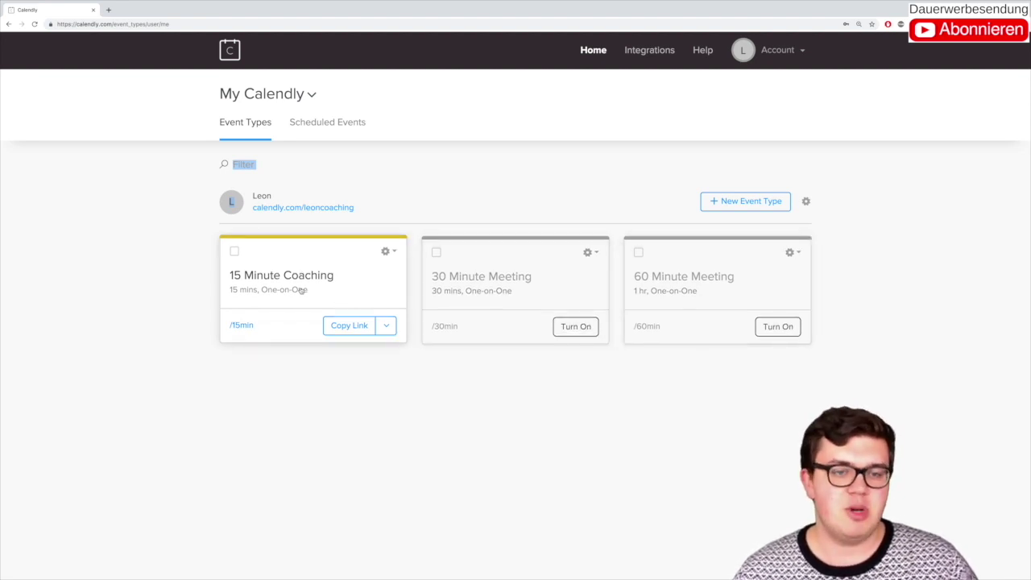
- Look at the settings overviews of the 15 Minute Coaching and 30 Minute Meeting event types, returning to the event list
{"action": "left_click", "coordinate": [267, 284]}
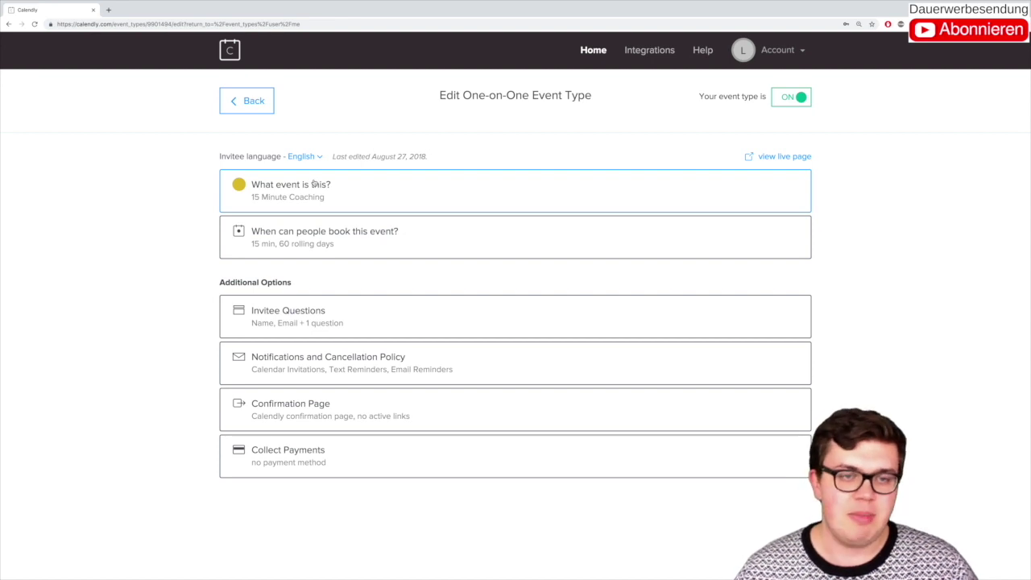
{"action": "left_click", "coordinate": [9, 23]}
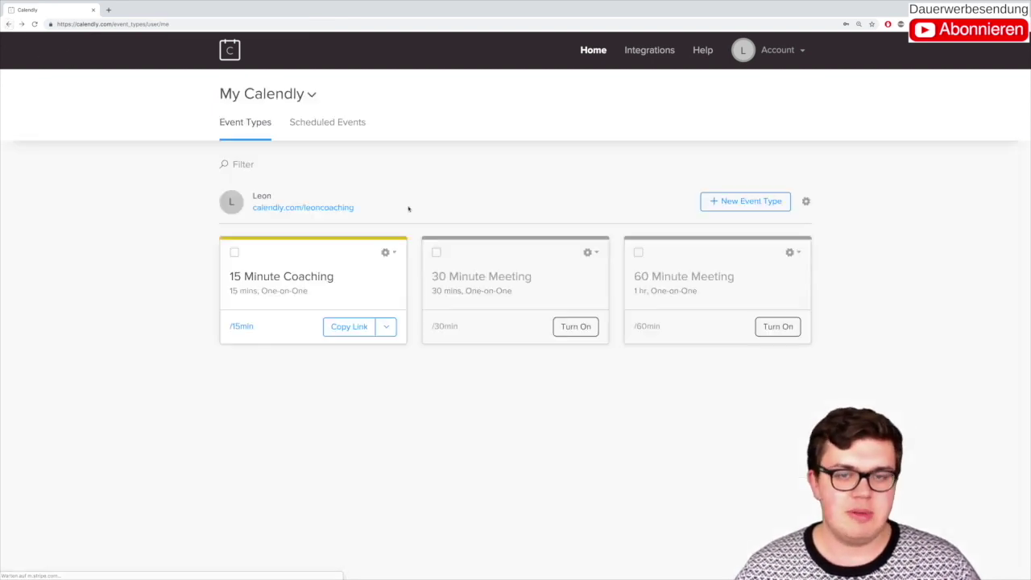
{"action": "left_click", "coordinate": [478, 280]}
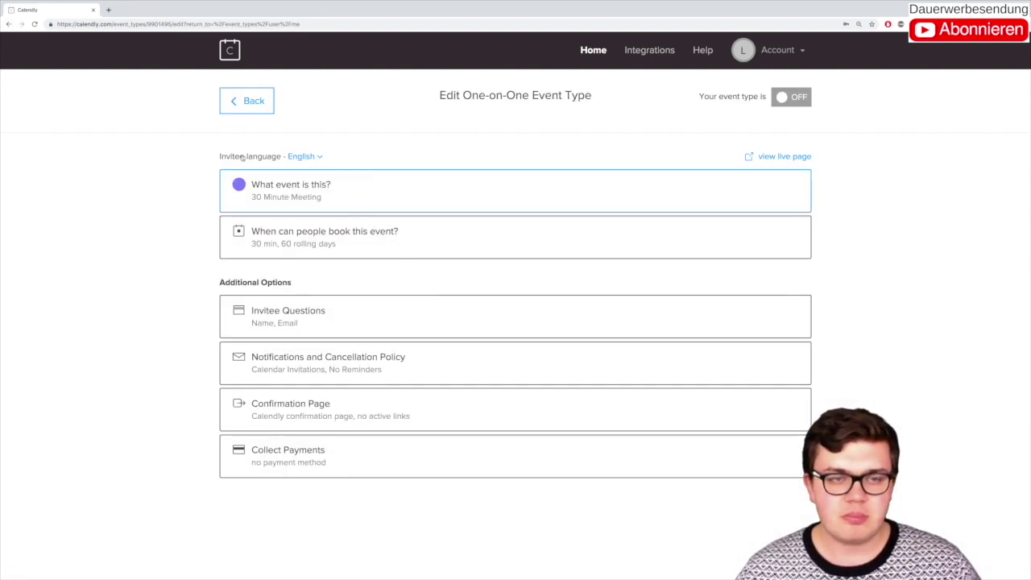
{"action": "left_click", "coordinate": [9, 23]}
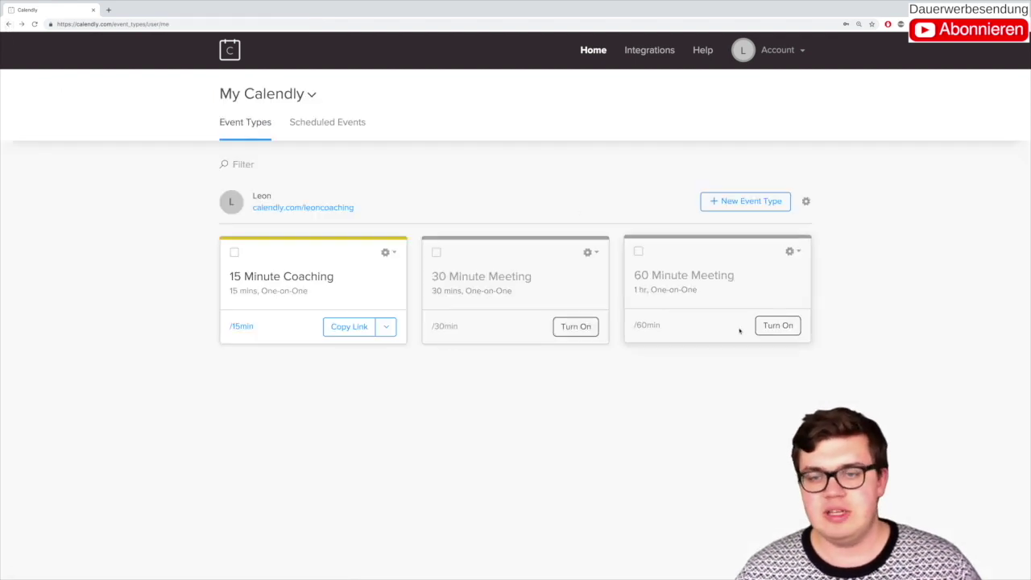
- Try to turn on the 60 Minute Meeting event type and view the extra link options of 15 Minute Coaching
{"action": "left_click", "coordinate": [779, 330]}
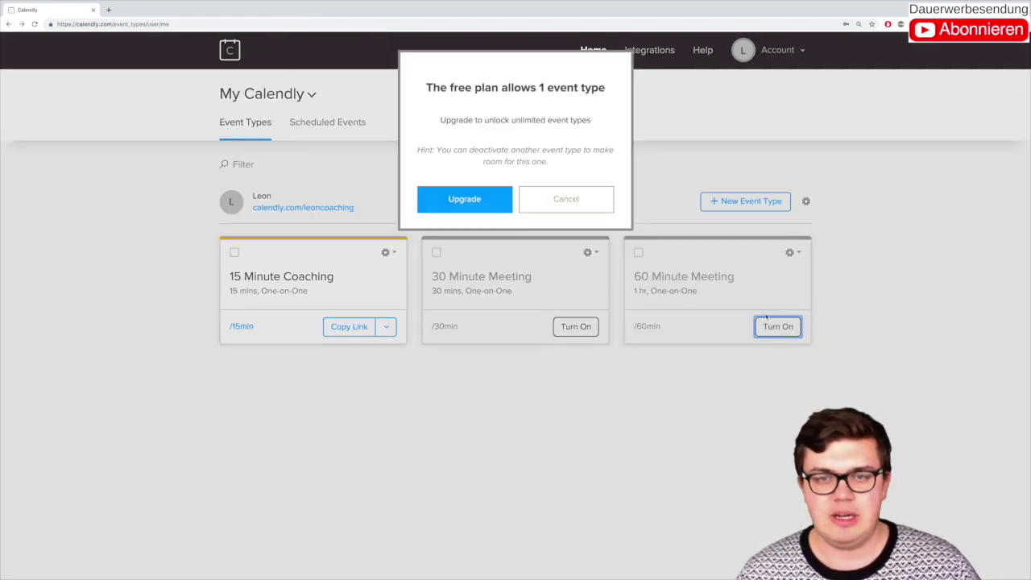
{"action": "left_click", "coordinate": [562, 208]}
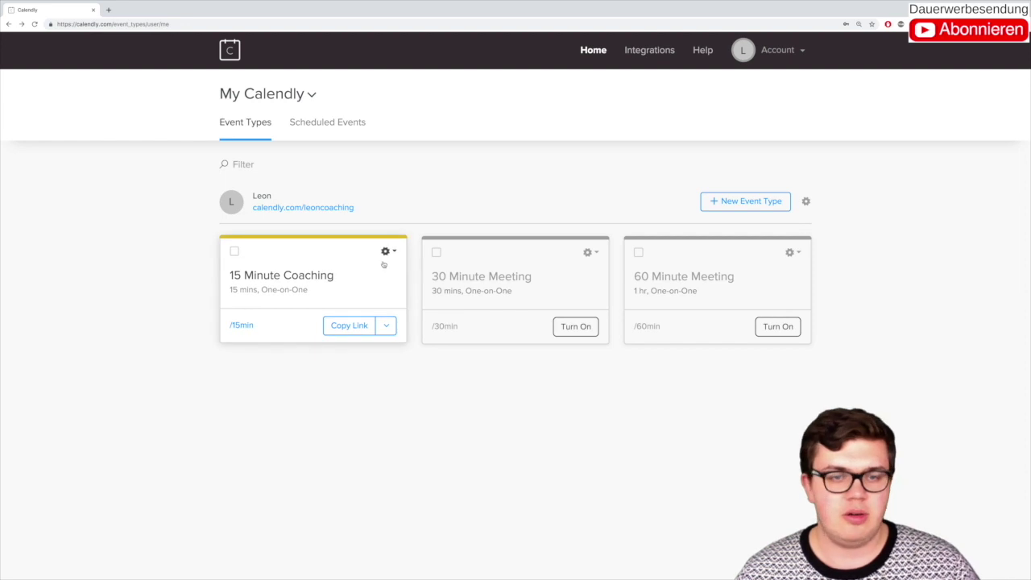
{"action": "left_click", "coordinate": [385, 326]}
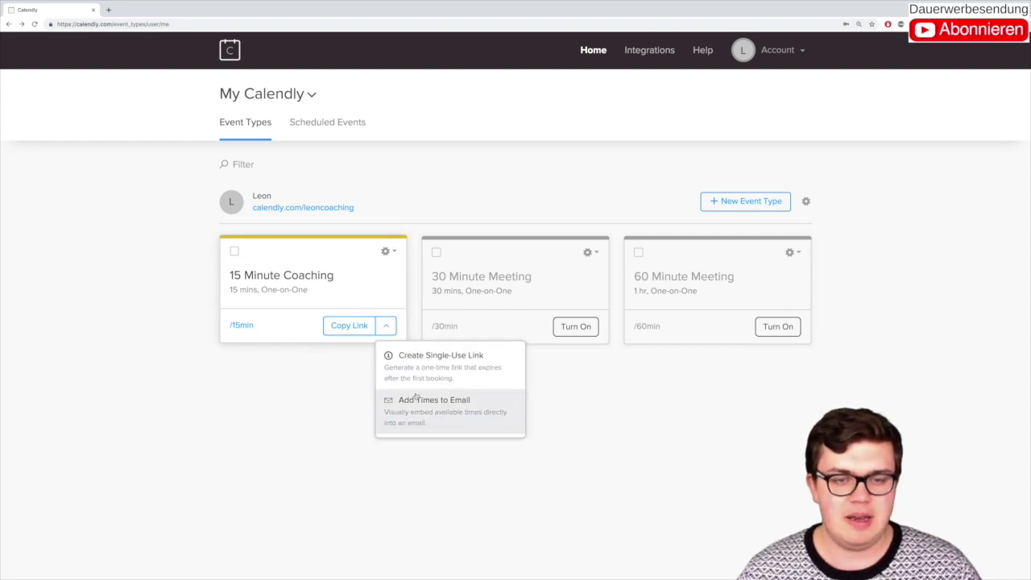
- Rename the 15 Minute Coaching event type to 60 Minute Coaching in its event details
{"action": "left_click", "coordinate": [292, 290]}
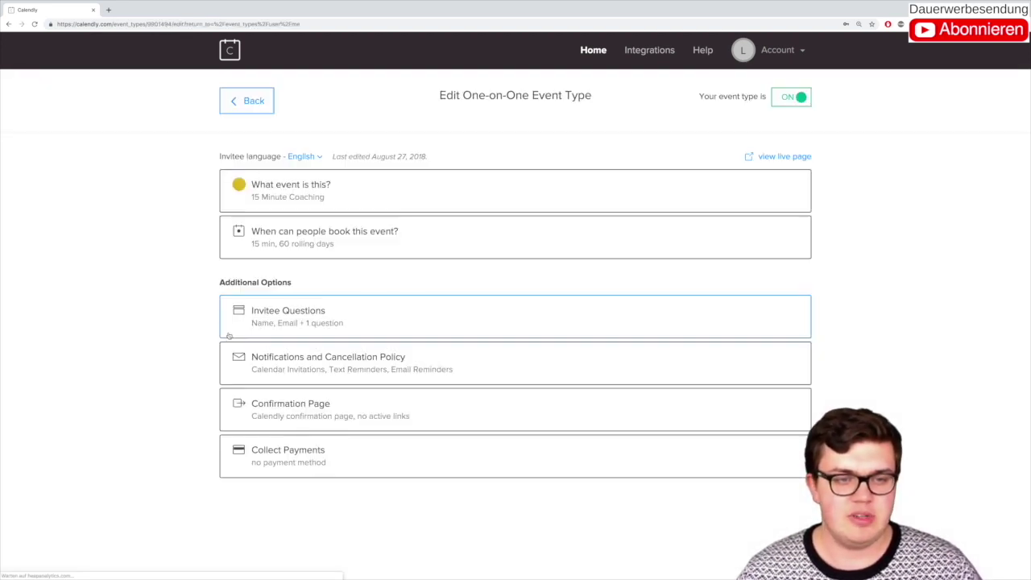
{"action": "left_click", "coordinate": [314, 194]}
{"action": "left_click", "coordinate": [272, 263]}
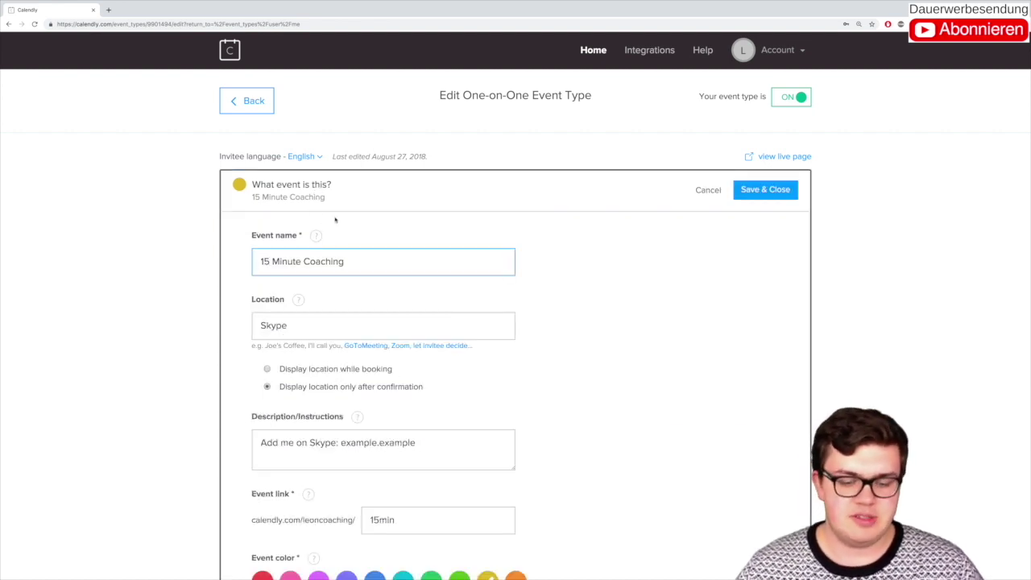
{"action": "key", "text": "BackSpace"}
{"action": "key", "text": "BackSpace"}
{"action": "type", "text": "60"}
{"action": "left_click", "coordinate": [227, 264]}
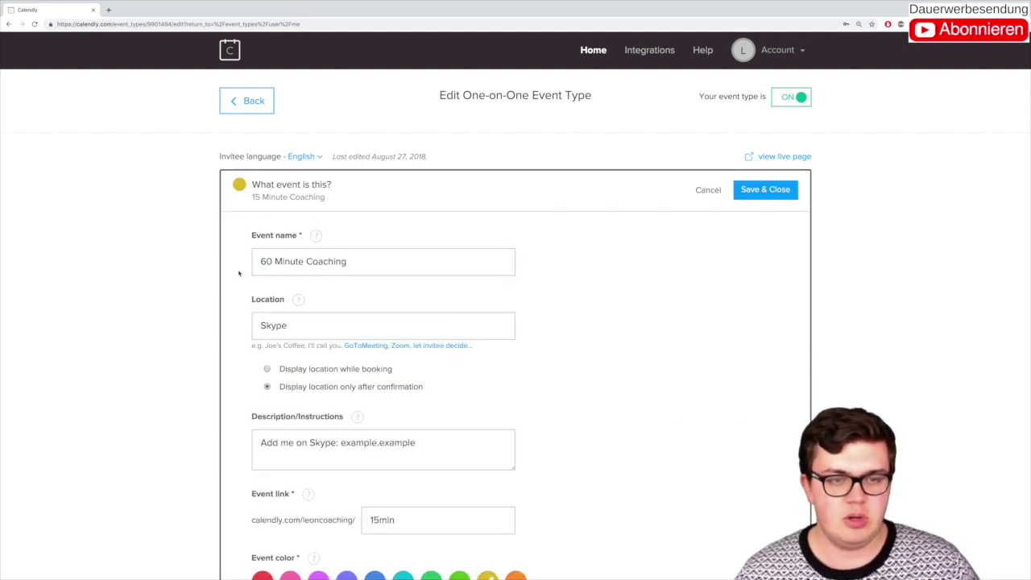
- Replace the placeholder Skype handle in the event's description with the host's Skype contact name
{"action": "scroll", "coordinate": [258, 278], "scroll_direction": "down", "scroll_amount": 3}
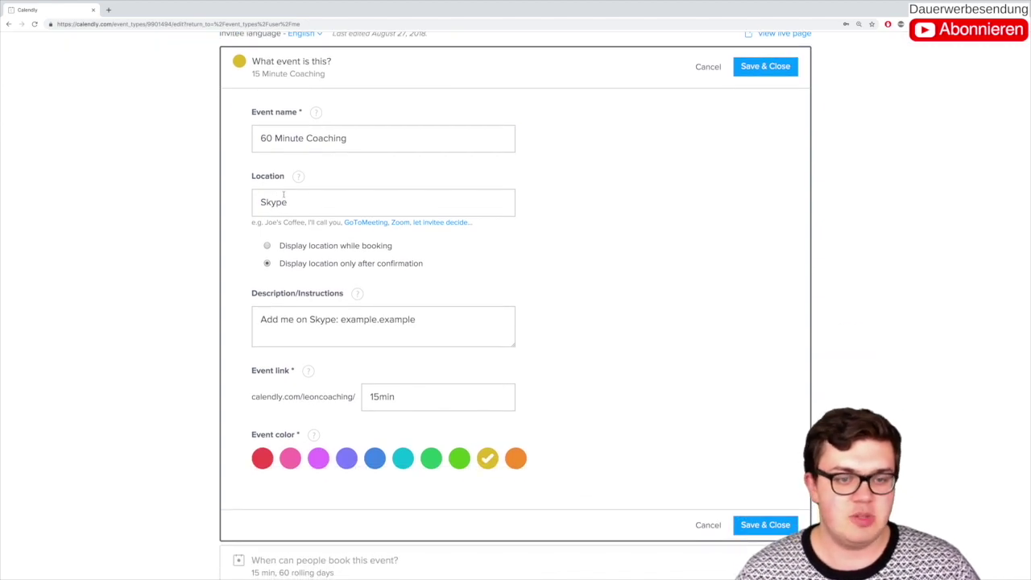
{"action": "left_click_drag", "start_coordinate": [339, 320], "coordinate": [425, 319]}
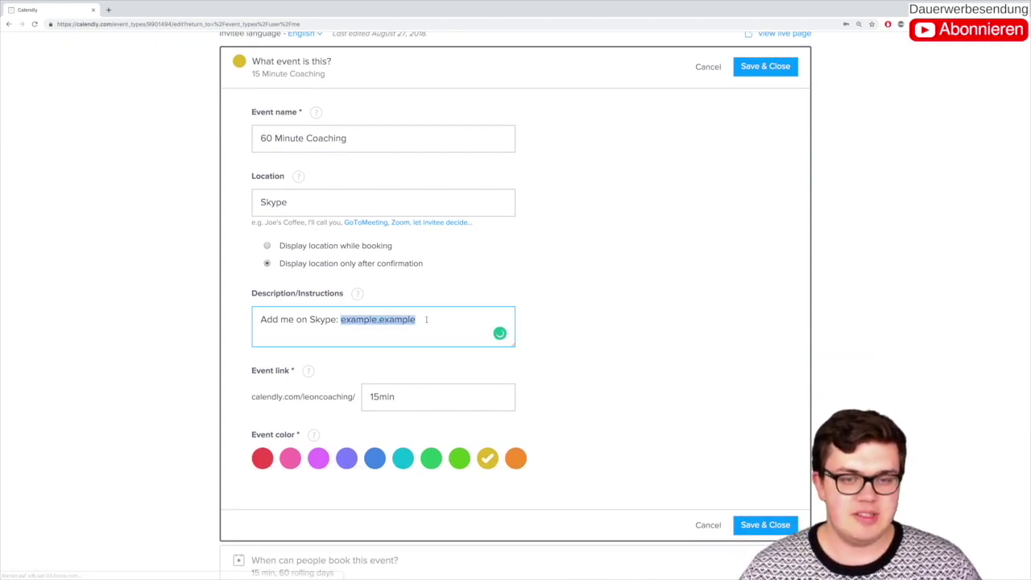
{"action": "type", "text": "max.m"}
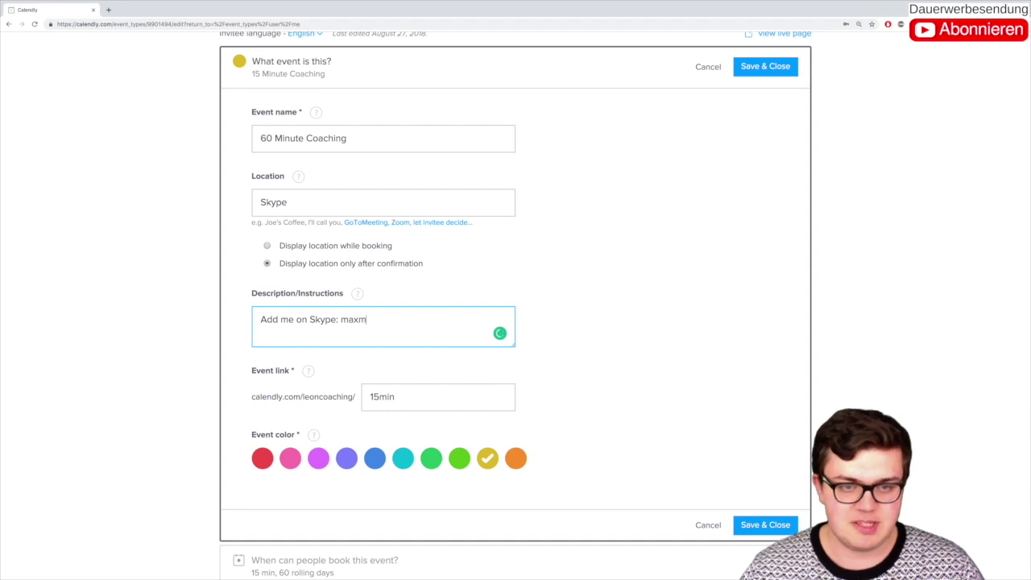
{"action": "key", "text": "BackSpace"}
{"action": "key", "text": "BackSpace"}
{"action": "type", "text": ".mustermann"}
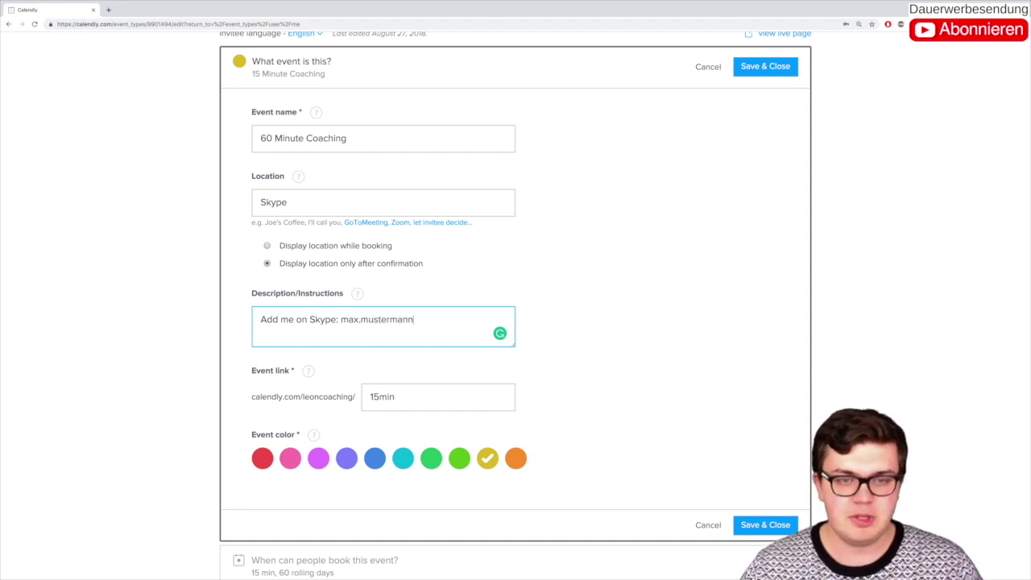
- Set the event link ending to 60min and the event color to blue
{"action": "left_click", "coordinate": [382, 396]}
{"action": "key", "text": "ctrl+a"}
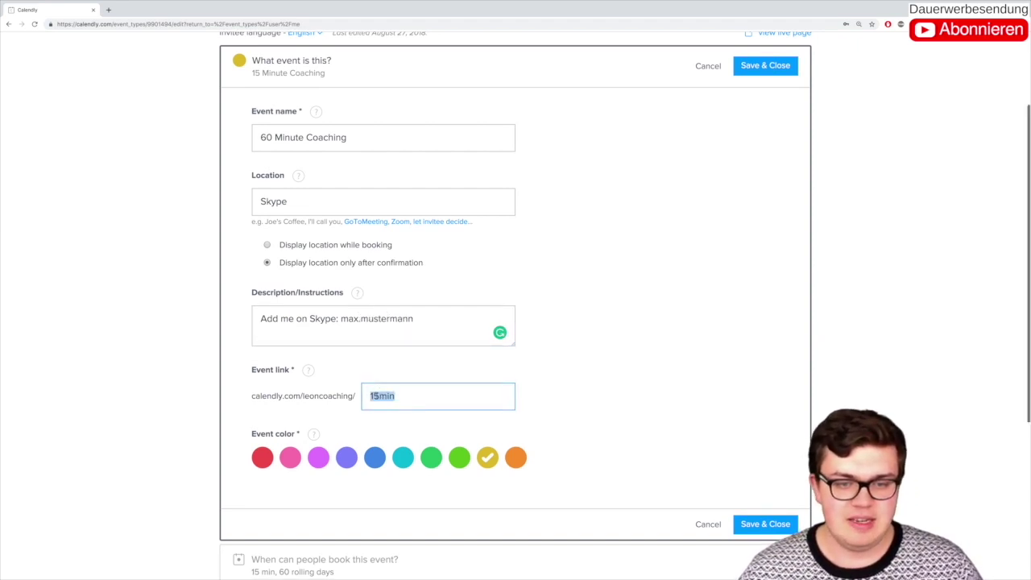
{"action": "type", "text": "60min"}
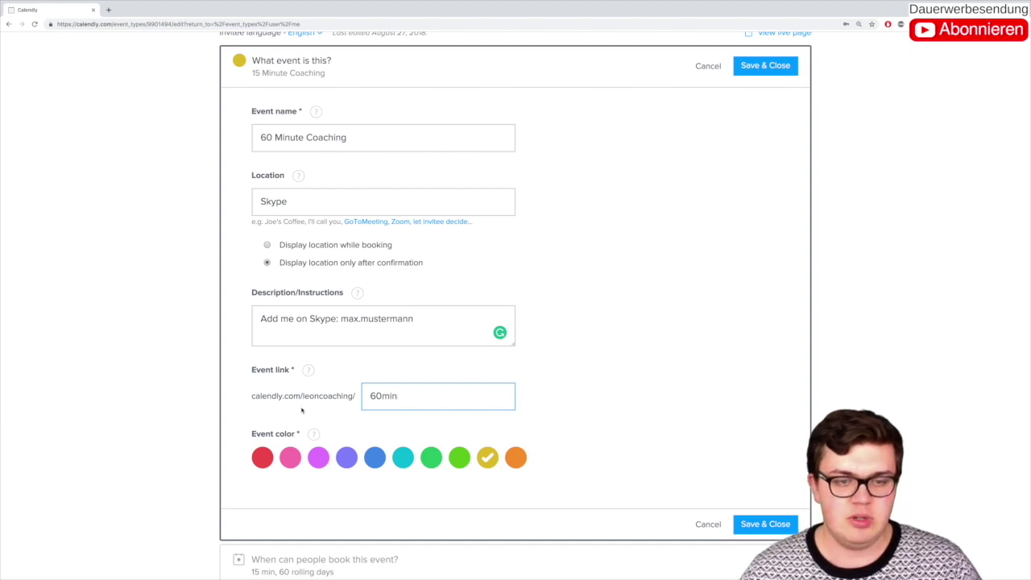
{"action": "left_click", "coordinate": [302, 411]}
{"action": "left_click", "coordinate": [265, 458]}
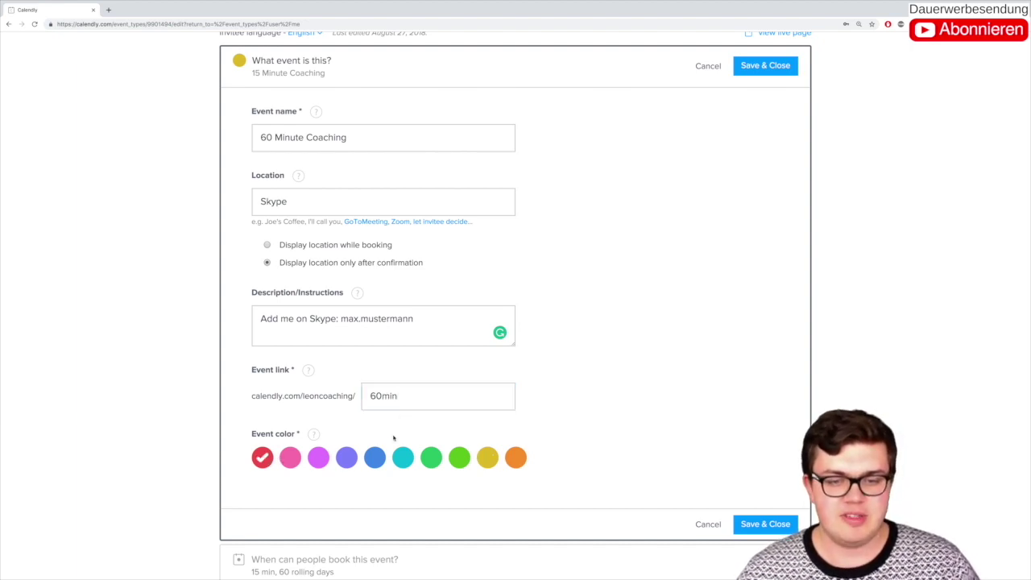
{"action": "left_click", "coordinate": [376, 458]}
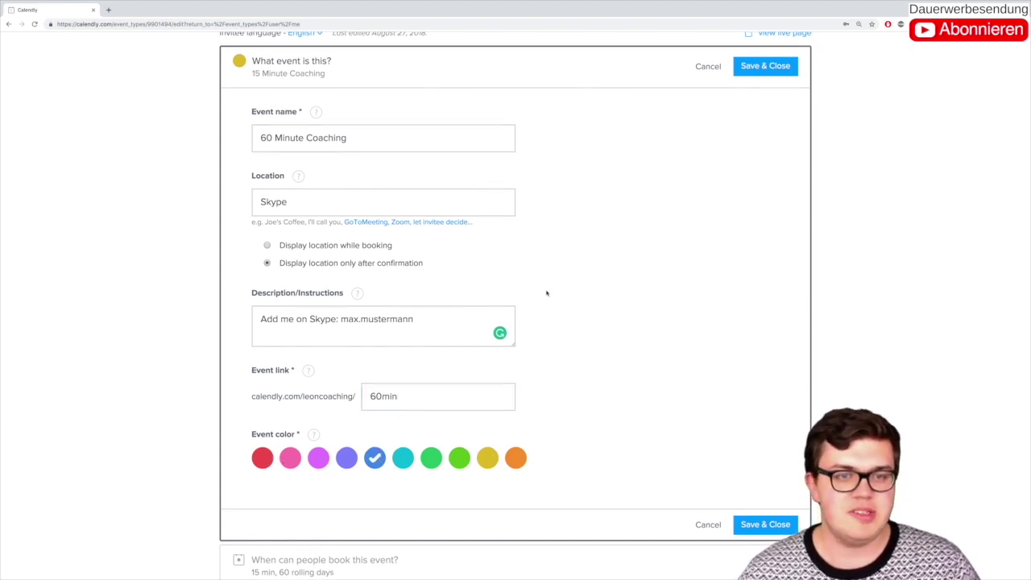
- Try to save the edited event details, keeping the location displayed only after confirmation
{"action": "scroll", "coordinate": [545, 293], "scroll_direction": "up", "scroll_amount": 1}
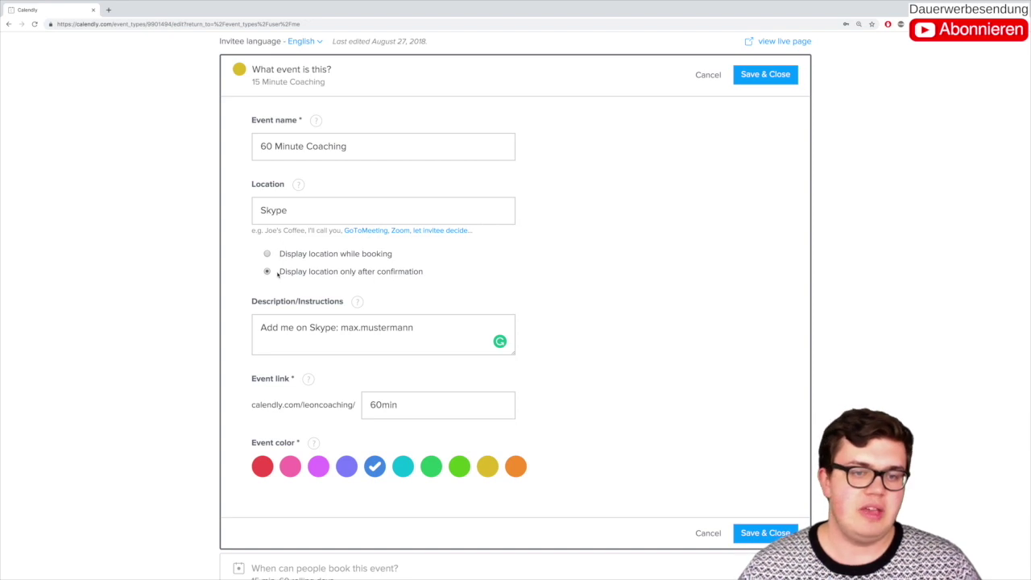
{"action": "left_click_drag", "start_coordinate": [278, 272], "coordinate": [421, 274]}
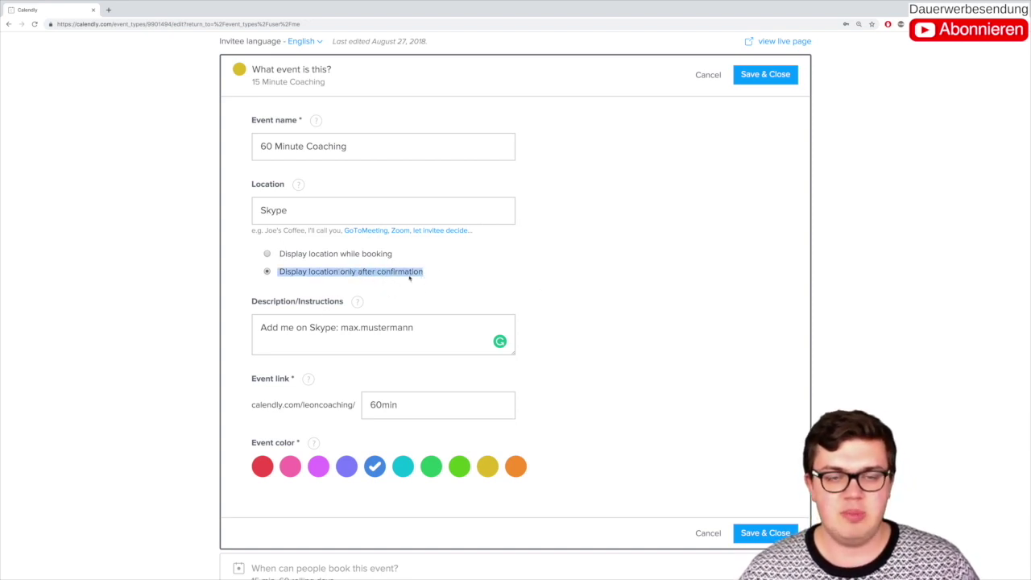
{"action": "left_click", "coordinate": [766, 532]}
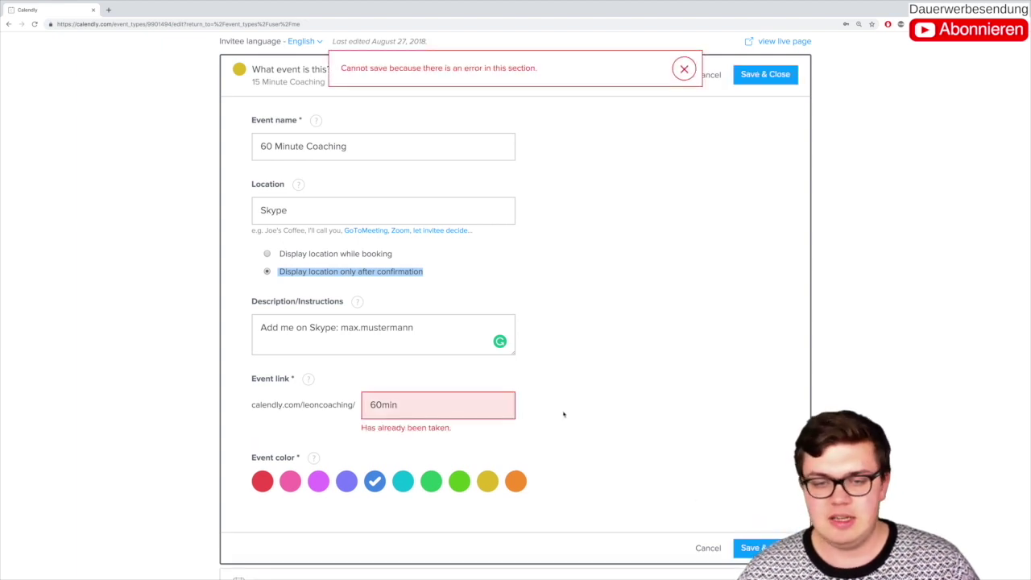
- Extend the event link ending to 60minutecoaching and save the event details
{"action": "left_click", "coordinate": [426, 405]}
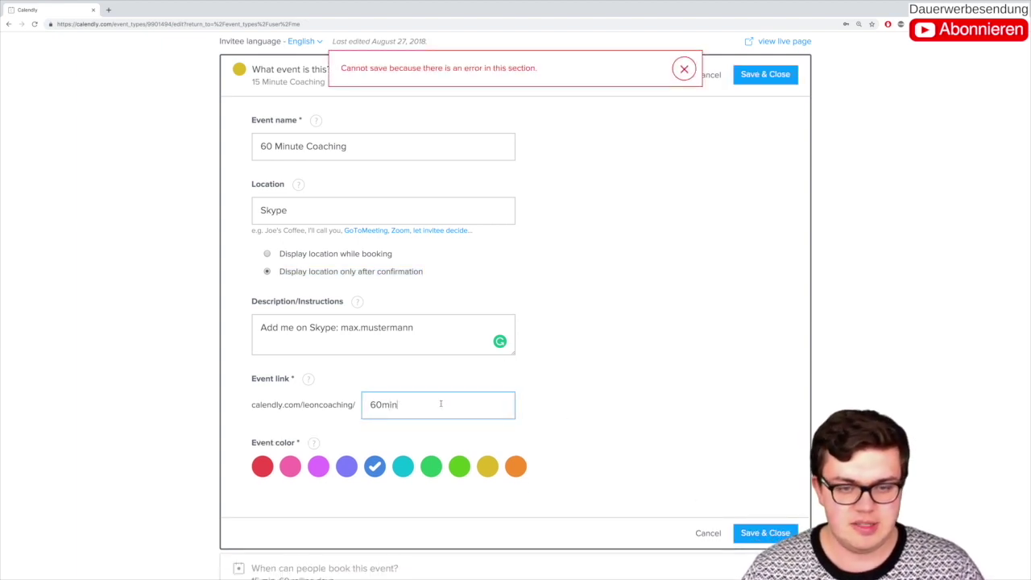
{"action": "type", "text": "utecoaching"}
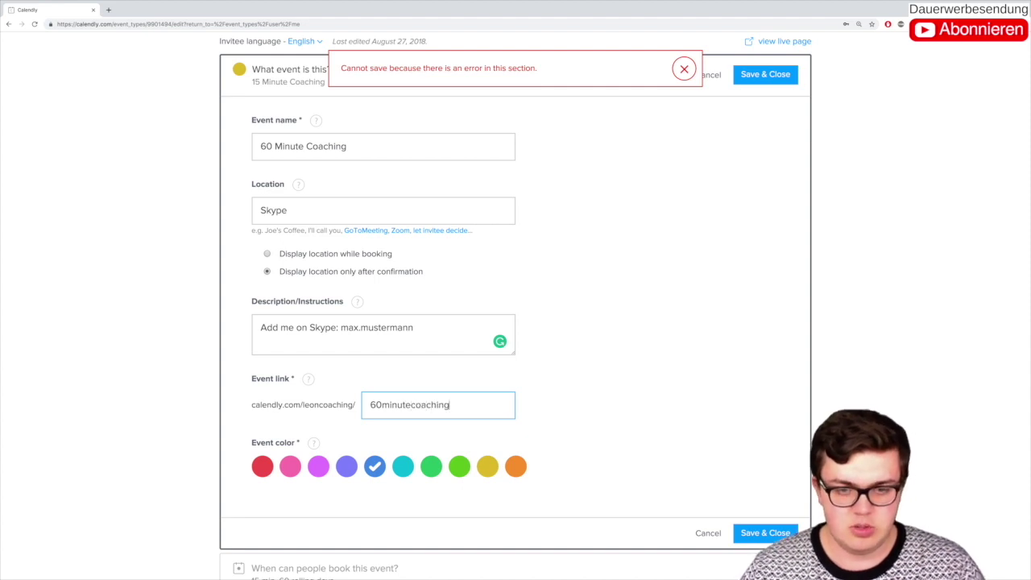
{"action": "left_click", "coordinate": [757, 533]}
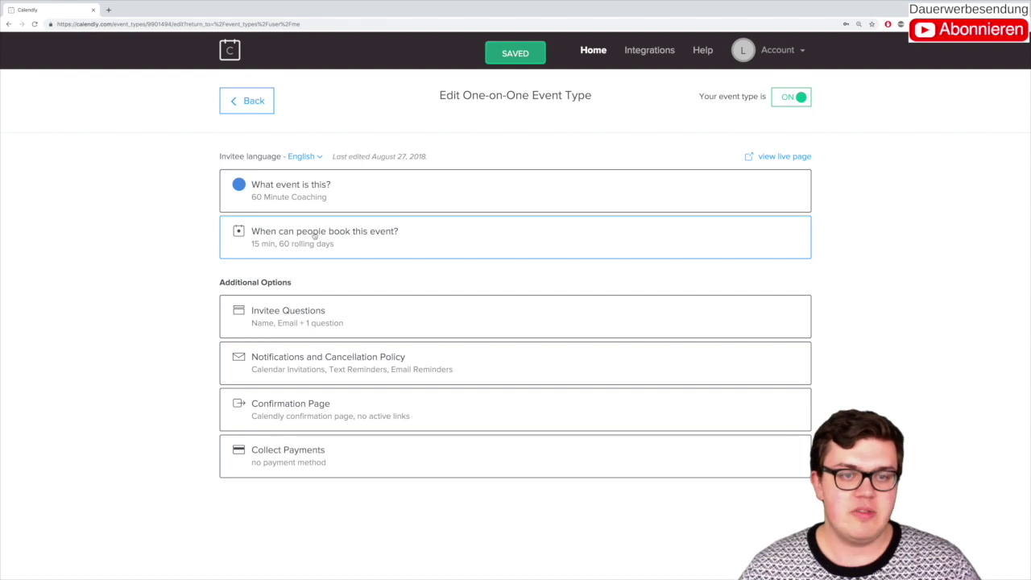
- Set the event duration to 60 min in the booking time settings
{"action": "left_click", "coordinate": [352, 239]}
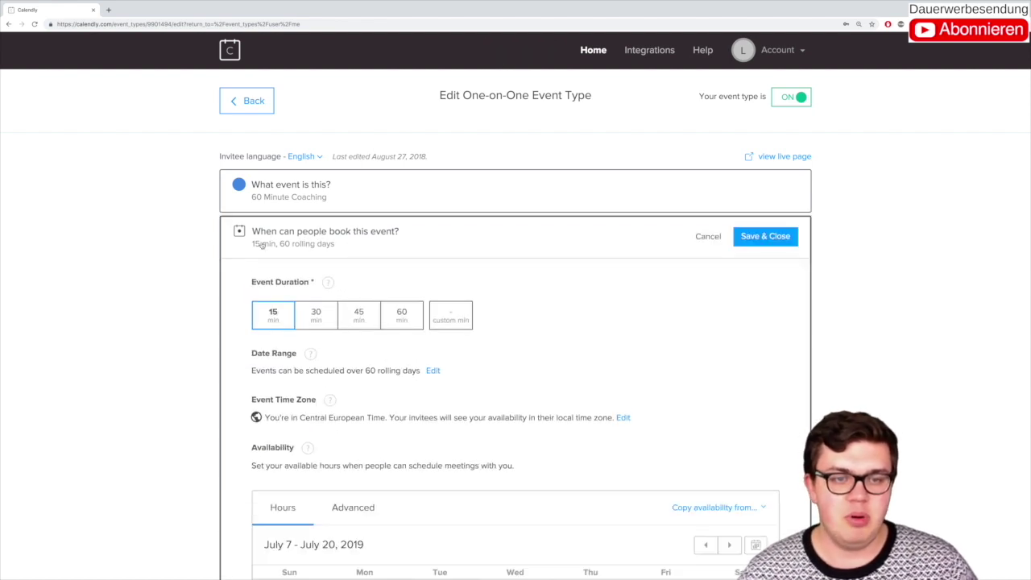
{"action": "scroll", "coordinate": [501, 242], "scroll_direction": "down", "scroll_amount": 4}
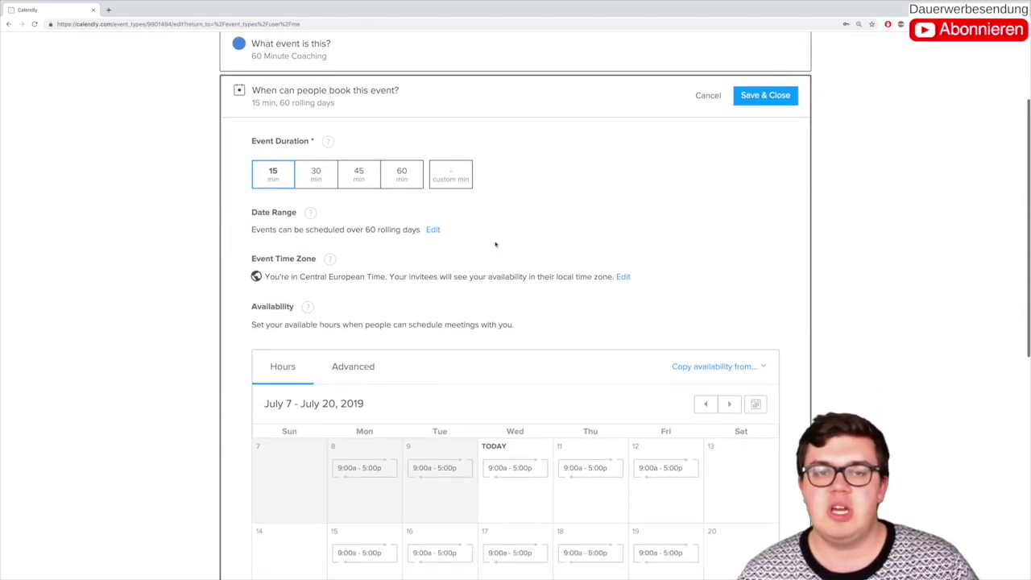
{"action": "scroll", "coordinate": [495, 241], "scroll_direction": "down", "scroll_amount": 2}
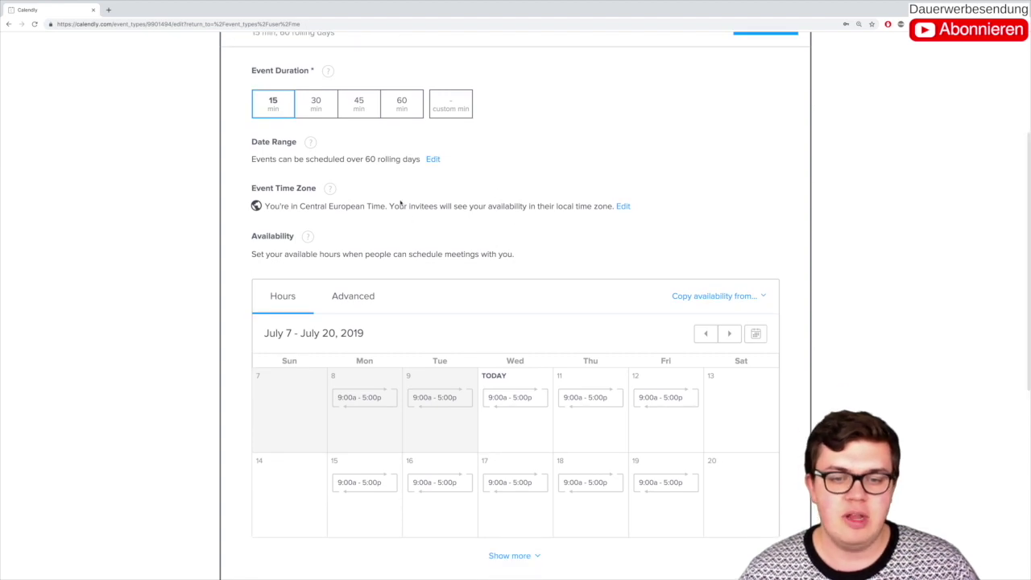
{"action": "left_click", "coordinate": [398, 108]}
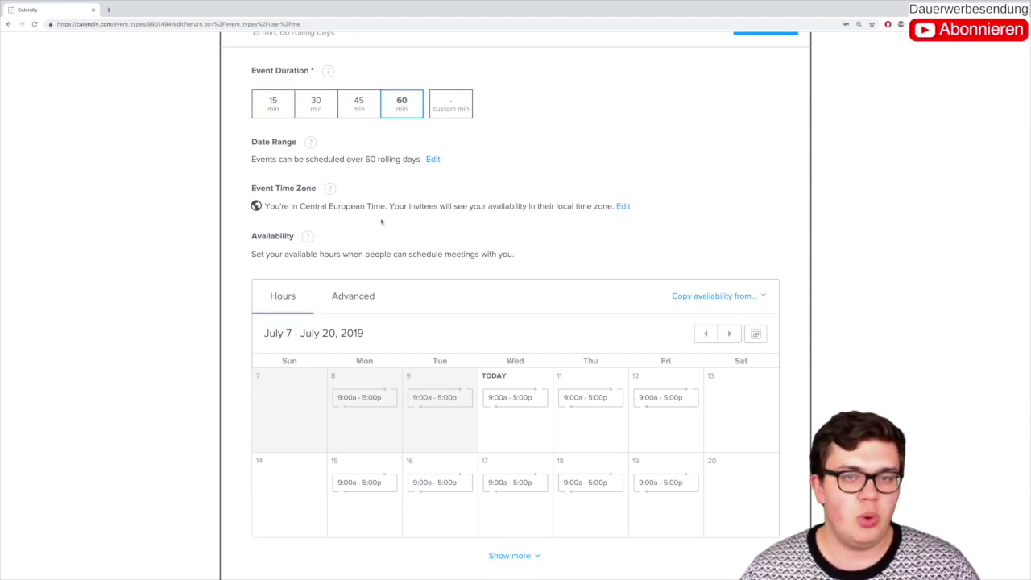
- Set the availability to 10:00 am to 03:00 pm starting from Monday, July 8 and apply it to all Mondays
{"action": "scroll", "coordinate": [381, 222], "scroll_direction": "down", "scroll_amount": 2}
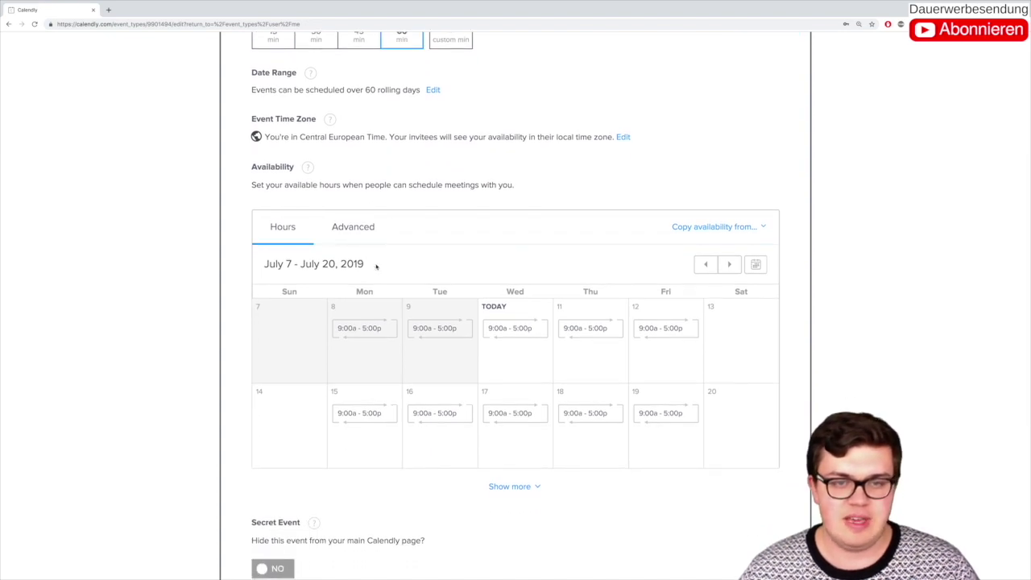
{"action": "scroll", "coordinate": [358, 274], "scroll_direction": "down", "scroll_amount": 2}
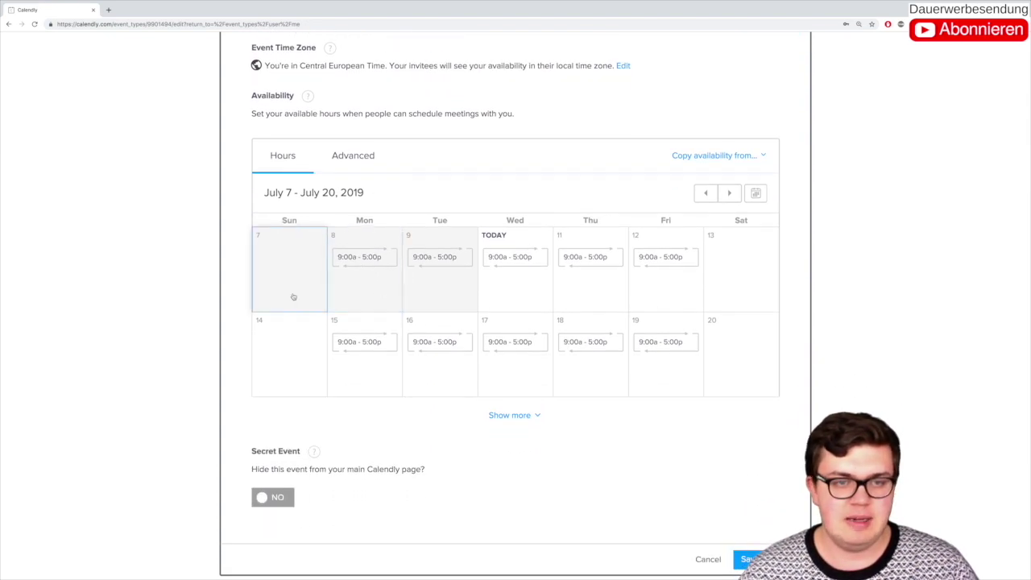
{"action": "left_click", "coordinate": [347, 303]}
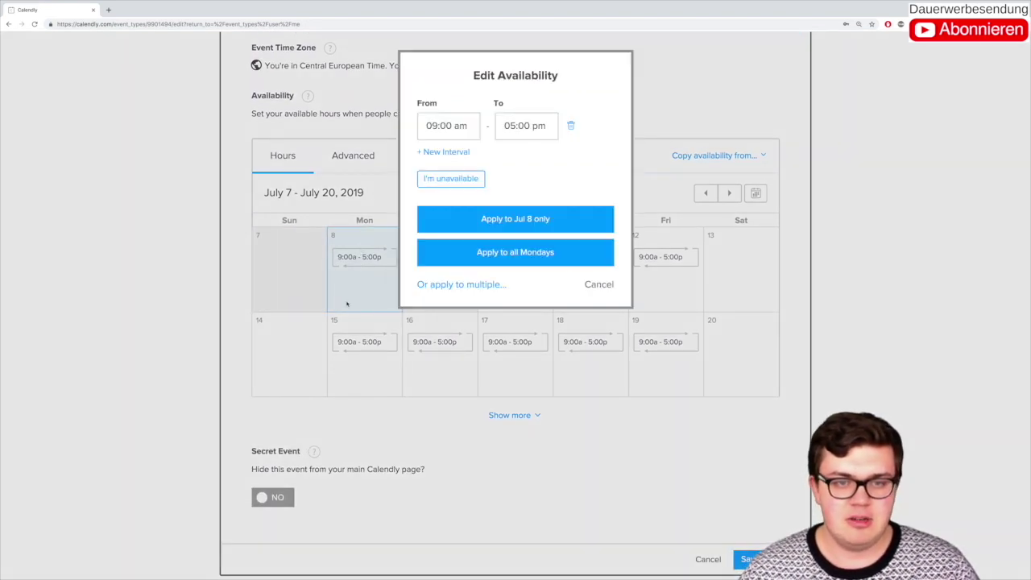
{"action": "left_click", "coordinate": [444, 120]}
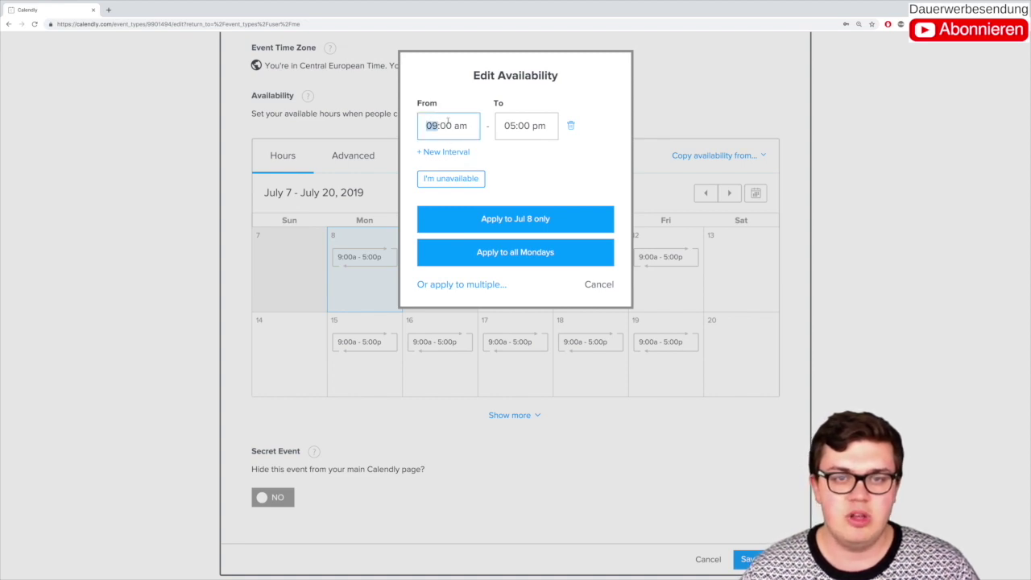
{"action": "type", "text": "10"}
{"action": "left_click", "coordinate": [506, 122]}
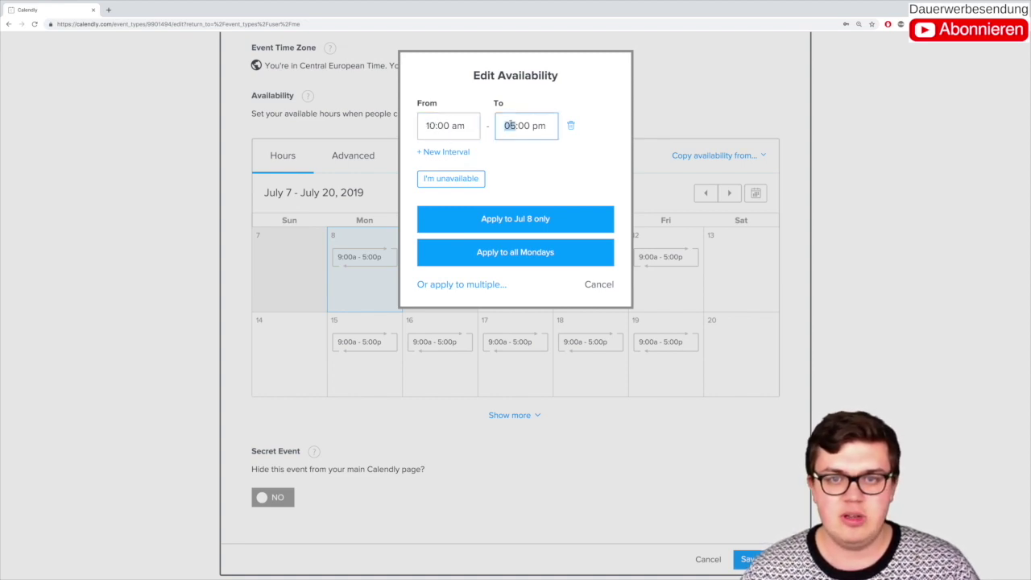
{"action": "type", "text": "03"}
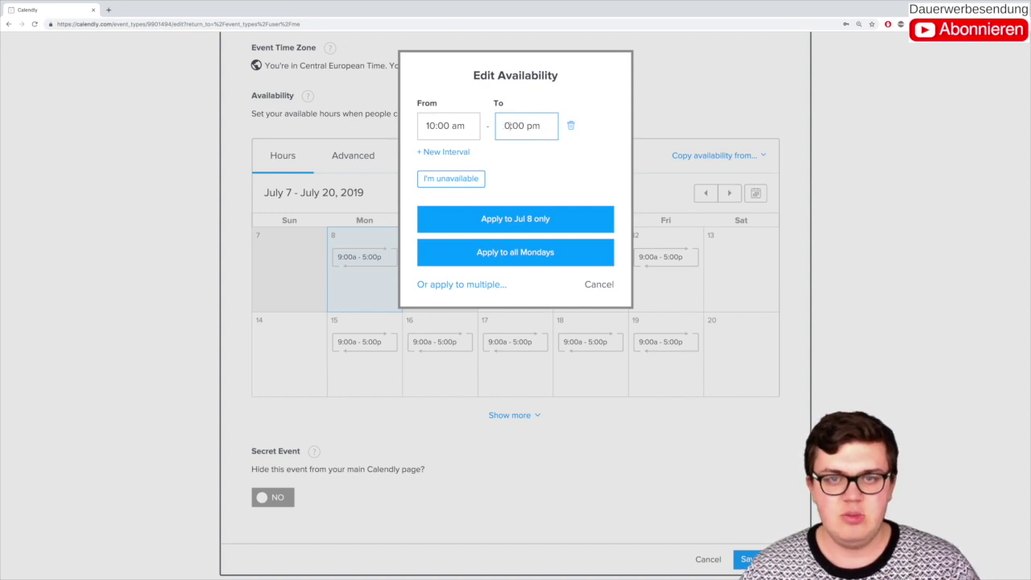
{"action": "left_click", "coordinate": [570, 104]}
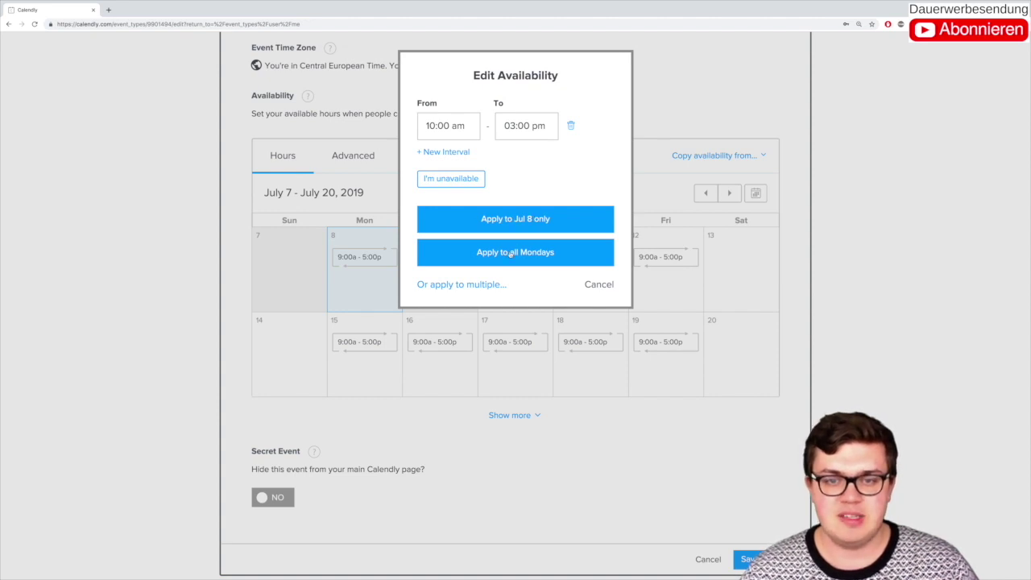
{"action": "left_click", "coordinate": [525, 253]}
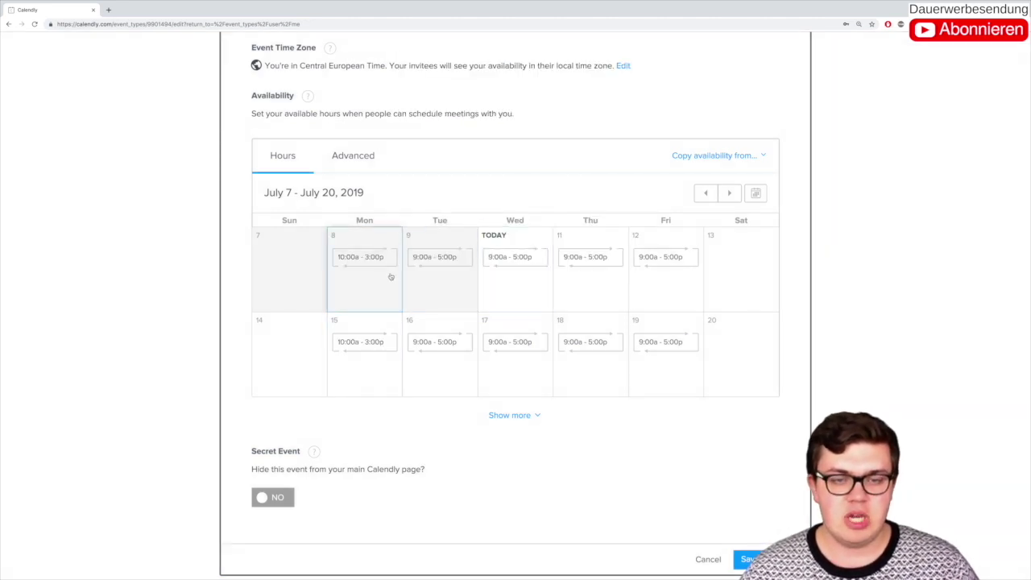
{"action": "left_click", "coordinate": [449, 246]}
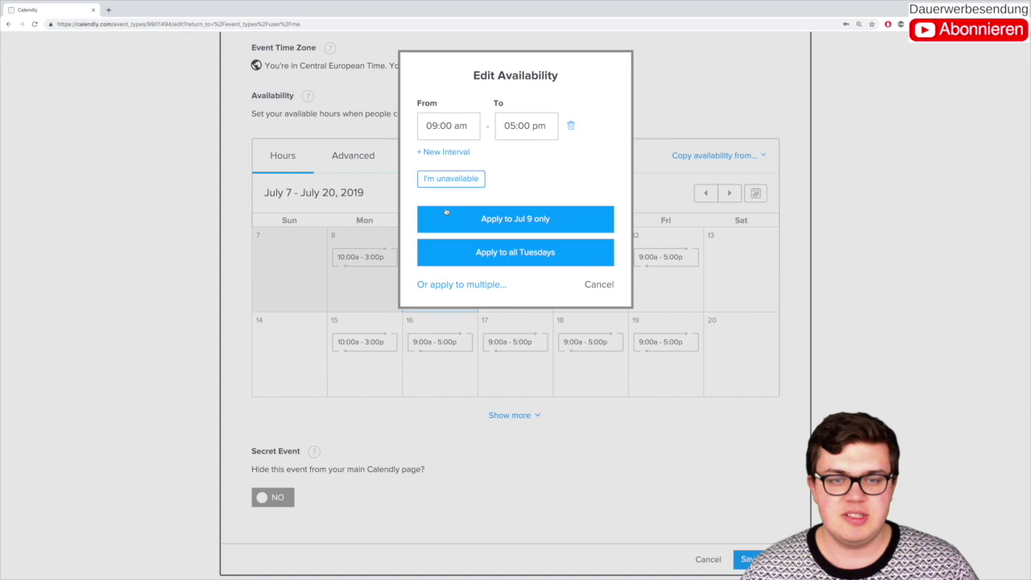
{"action": "left_click", "coordinate": [570, 126]}
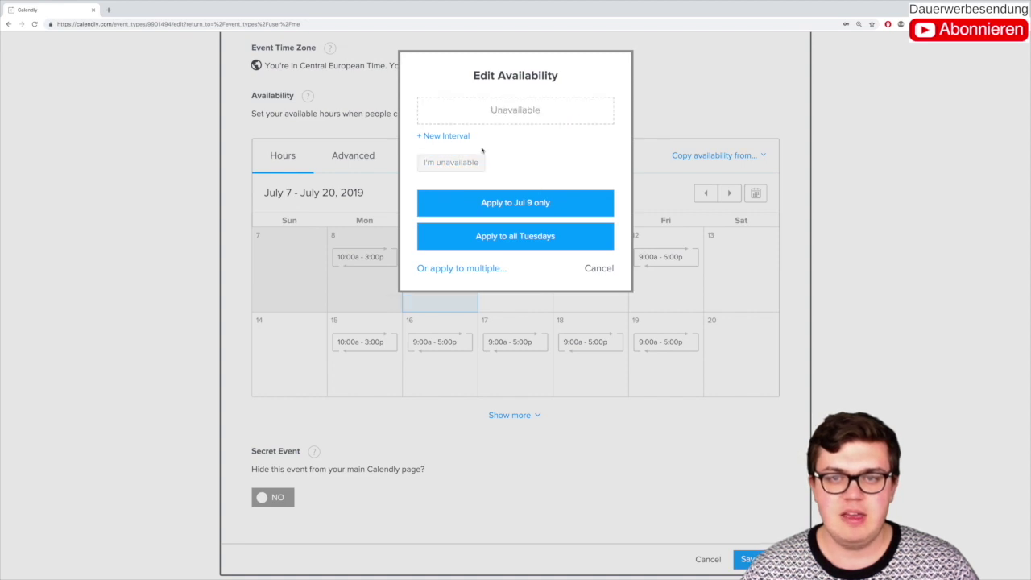
{"action": "left_click", "coordinate": [596, 269]}
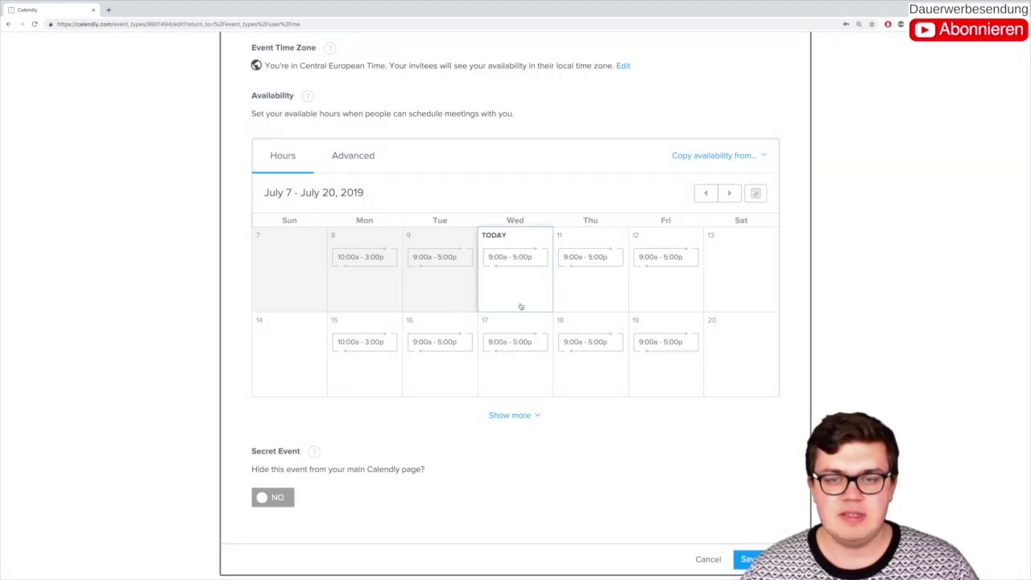
- Remove the available hours from Tuesday, July 9 and apply the unavailability to all Tuesdays
{"action": "left_click", "coordinate": [449, 256]}
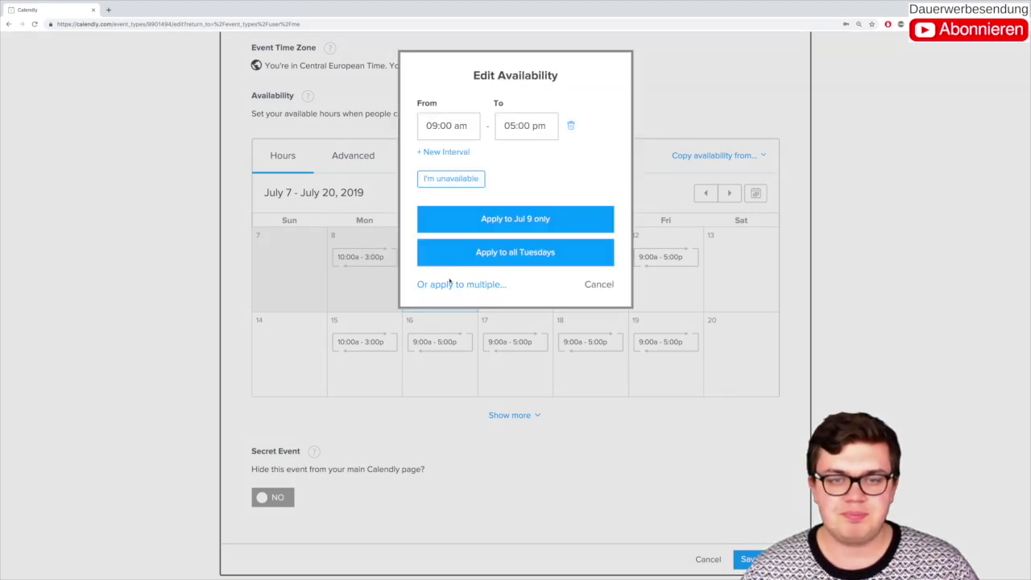
{"action": "left_click", "coordinate": [570, 126]}
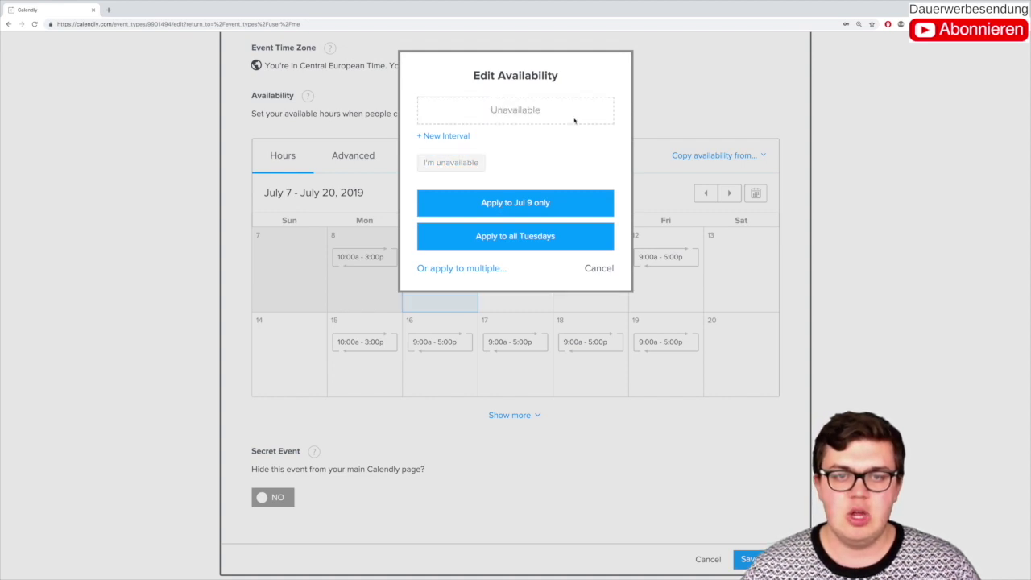
{"action": "left_click", "coordinate": [444, 135]}
{"action": "left_click", "coordinate": [451, 178]}
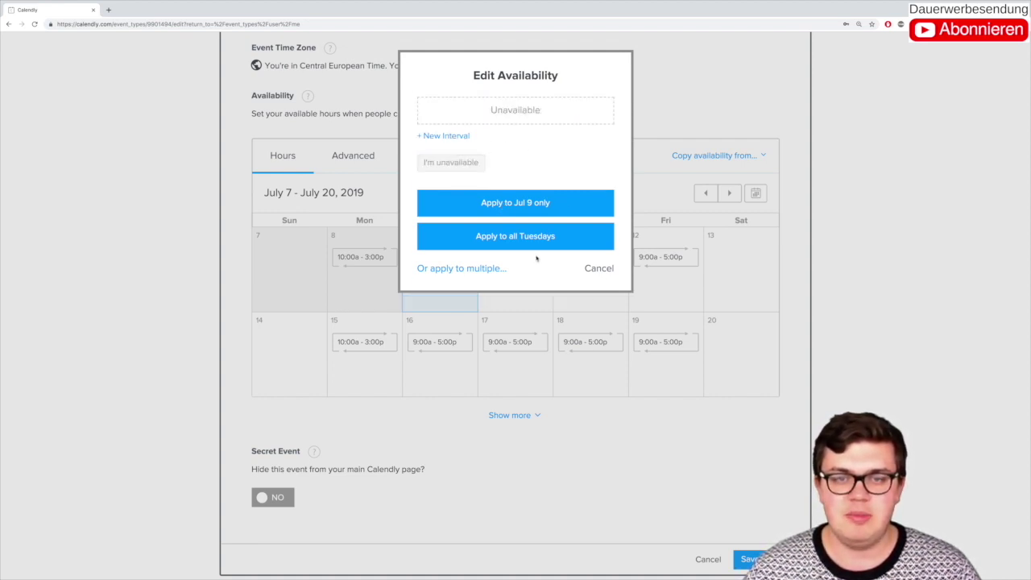
{"action": "left_click", "coordinate": [499, 235]}
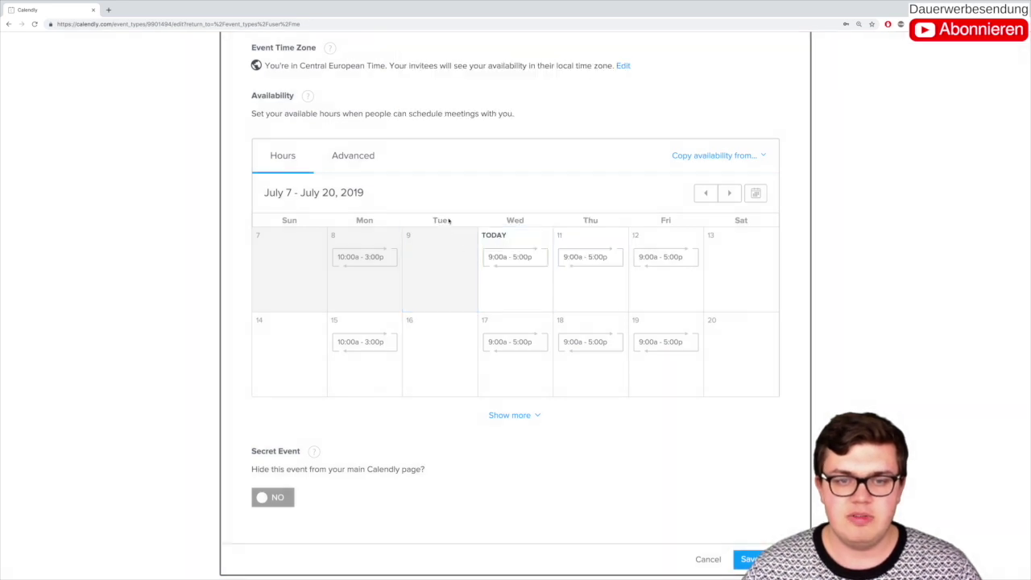
- Set the Wednesday availability to 12:00 am to 02:00 pm and apply it to all Wednesdays
{"action": "left_click", "coordinate": [520, 244]}
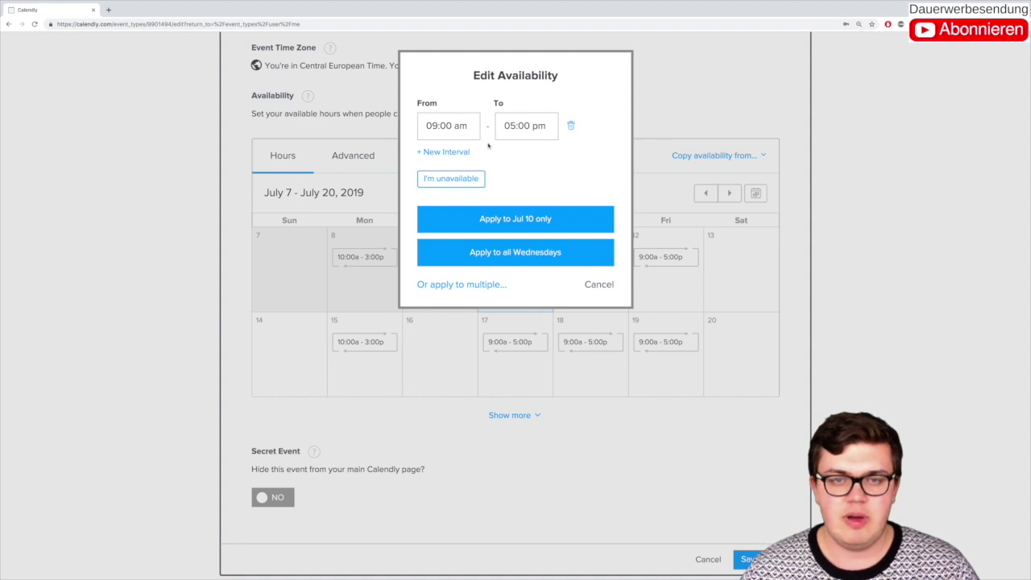
{"action": "left_click", "coordinate": [452, 131]}
{"action": "type", "text": "12"}
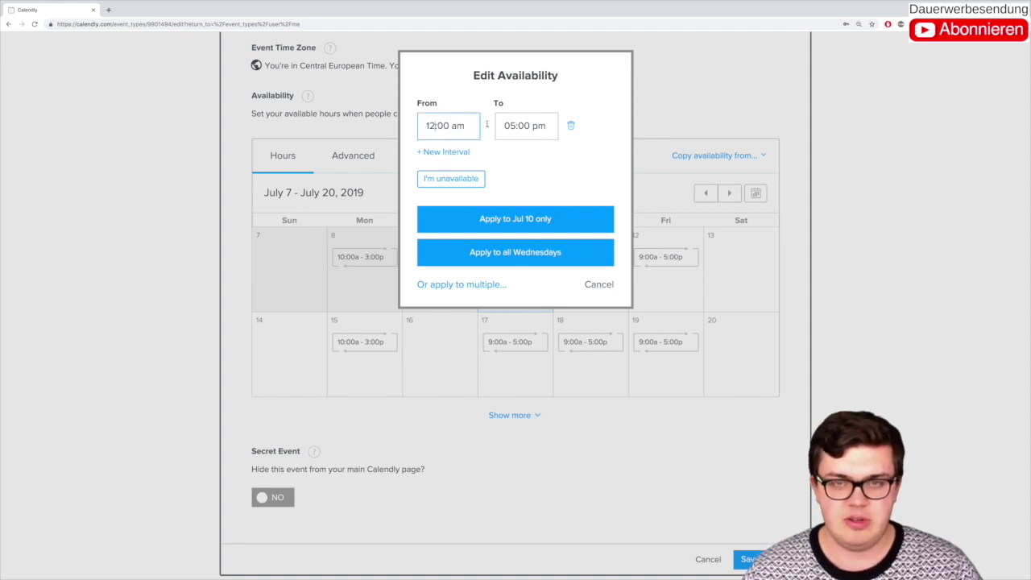
{"action": "left_click", "coordinate": [515, 125]}
{"action": "type", "text": "02"}
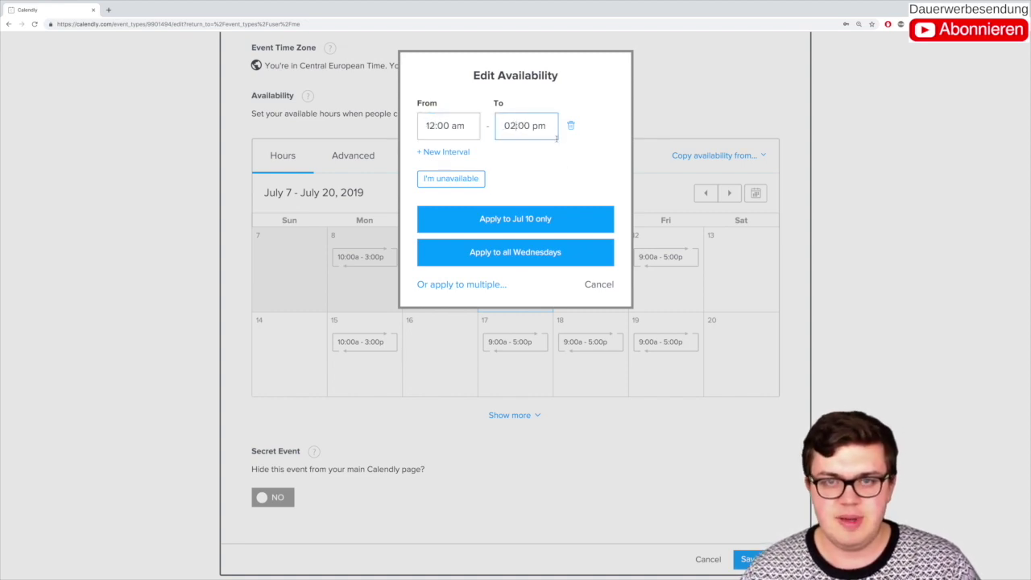
{"action": "left_click", "coordinate": [512, 178]}
{"action": "left_click", "coordinate": [524, 245]}
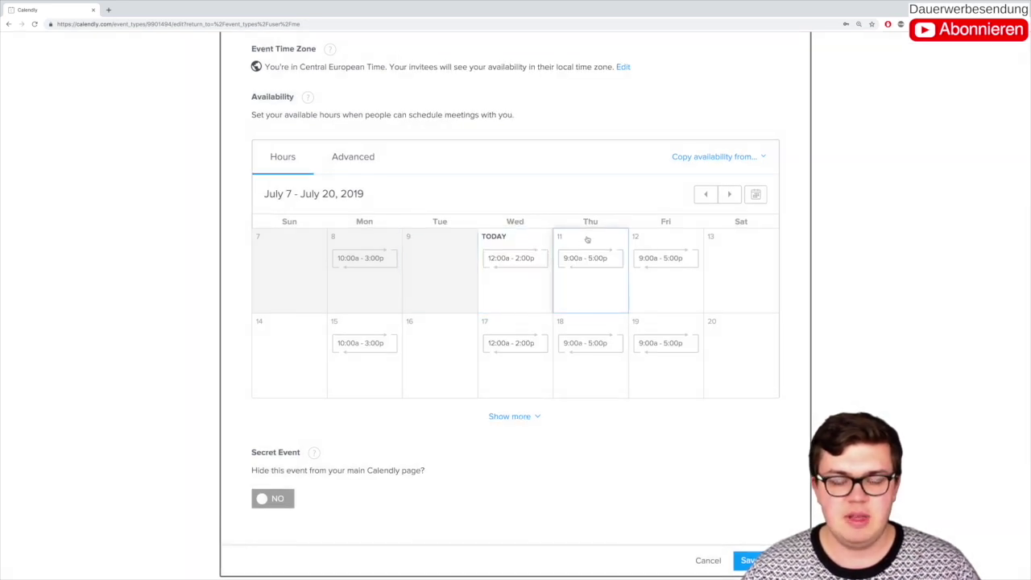
- Mark Thursday, July 11 as unavailable and apply this to all Thursdays
{"action": "left_click", "coordinate": [589, 240]}
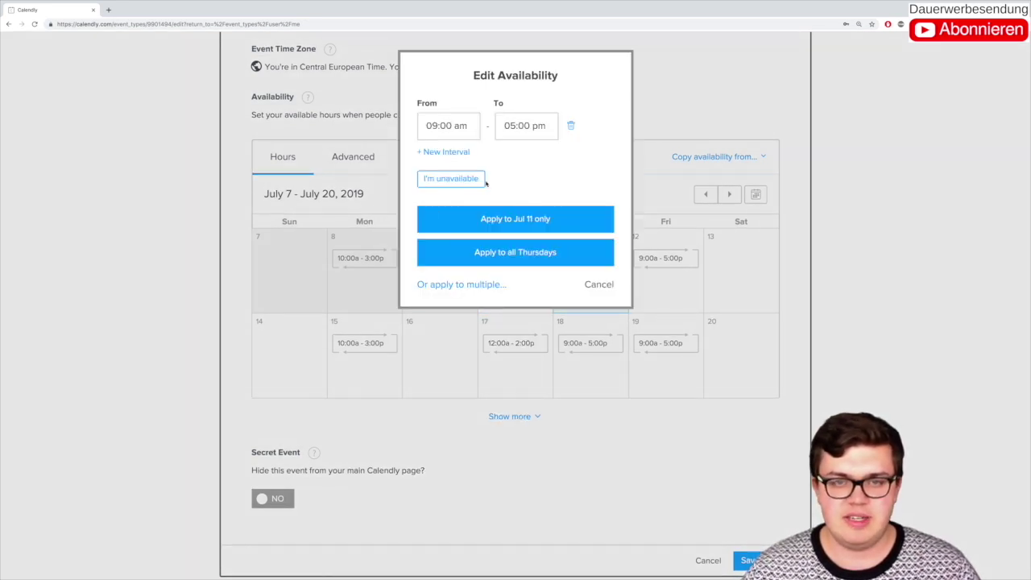
{"action": "left_click", "coordinate": [453, 181]}
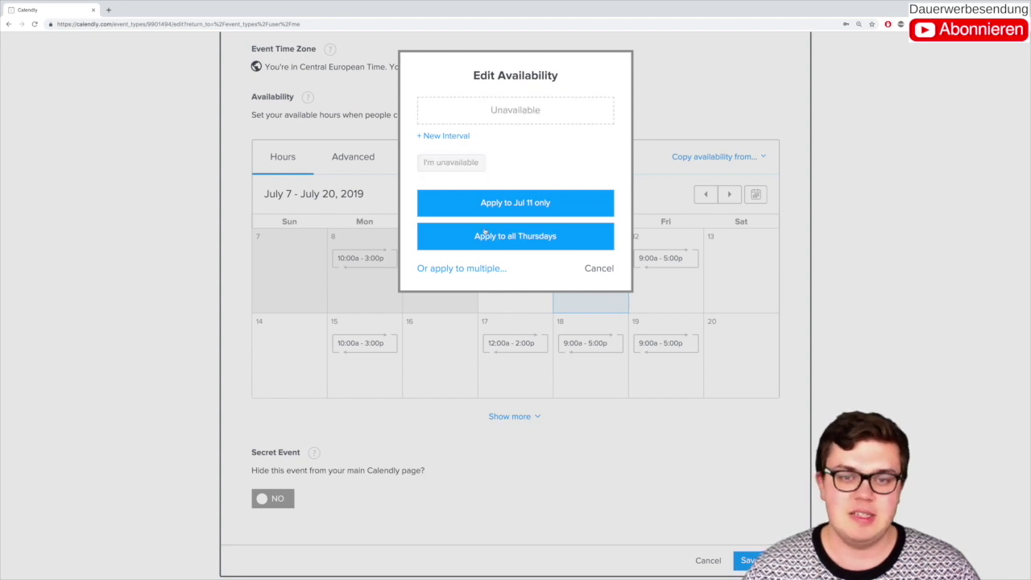
{"action": "left_click", "coordinate": [485, 234]}
- Set the Friday availability to 12:00 am to 02:00 pm and apply it to all Fridays
{"action": "left_click", "coordinate": [651, 283]}
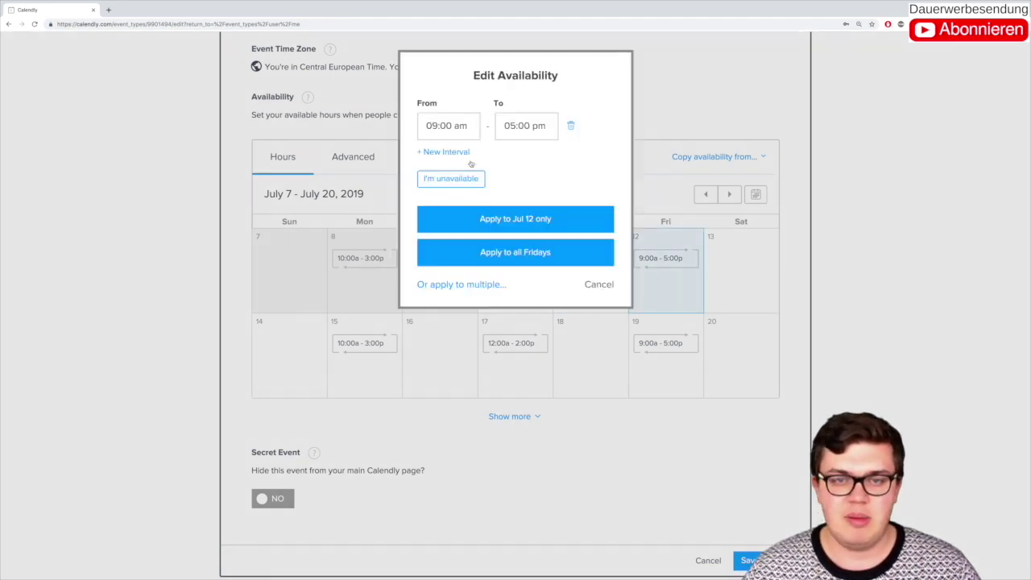
{"action": "left_click", "coordinate": [437, 125]}
{"action": "type", "text": "13"}
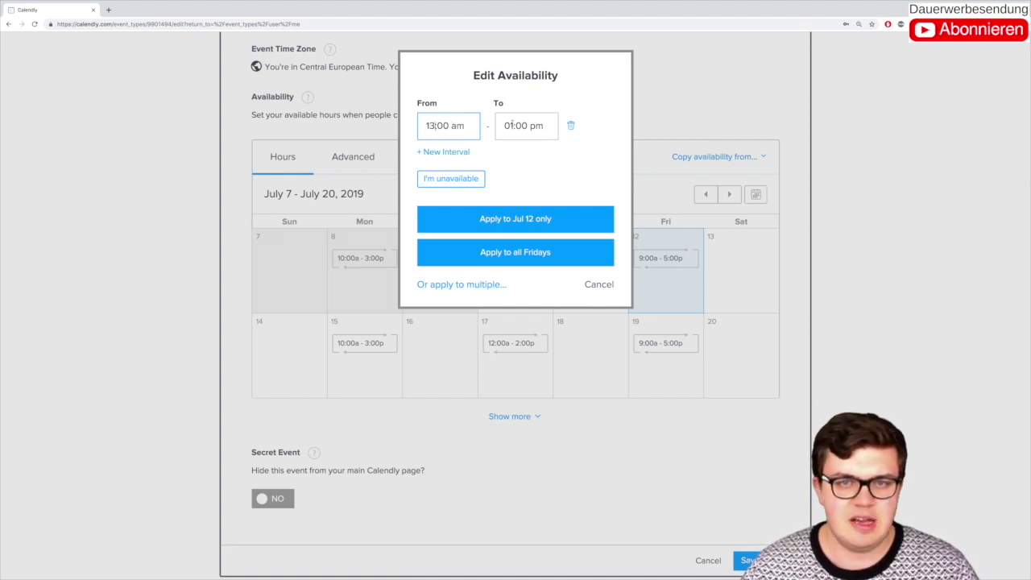
{"action": "key", "text": "BackSpace"}
{"action": "key", "text": "BackSpace"}
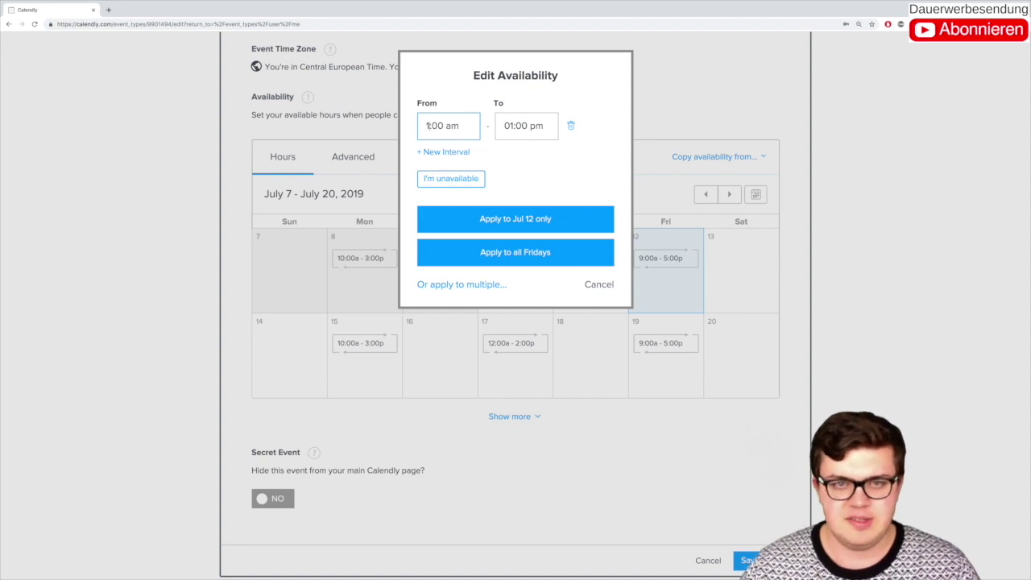
{"action": "type", "text": "12"}
{"action": "left_click", "coordinate": [511, 125]}
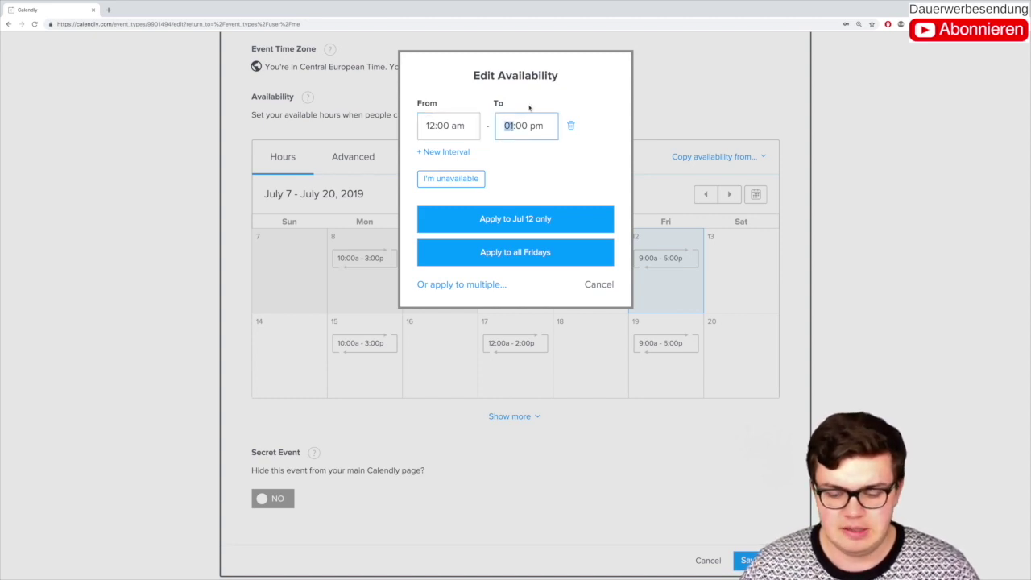
{"action": "type", "text": "02"}
{"action": "left_click", "coordinate": [528, 100]}
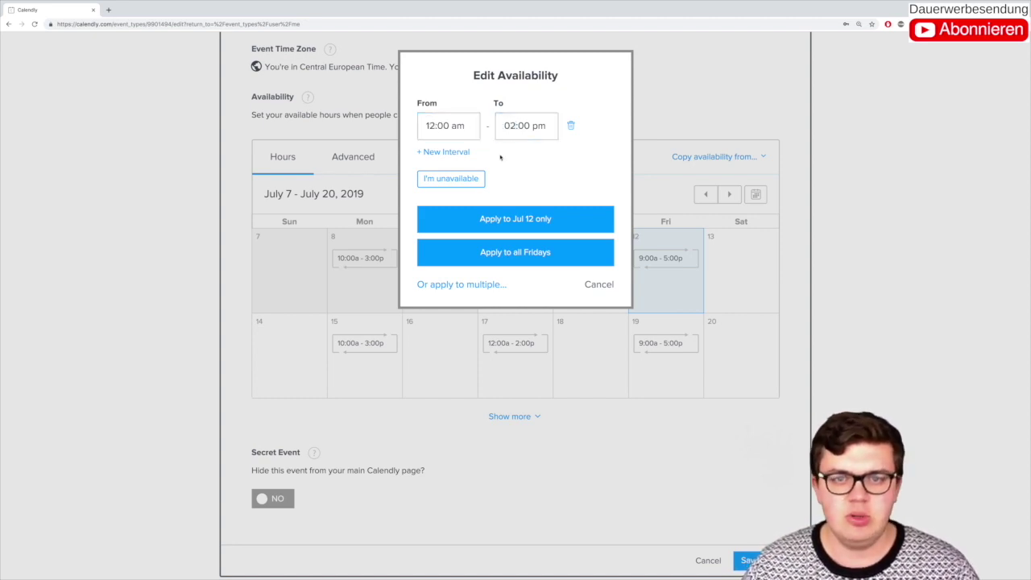
{"action": "left_click", "coordinate": [512, 253]}
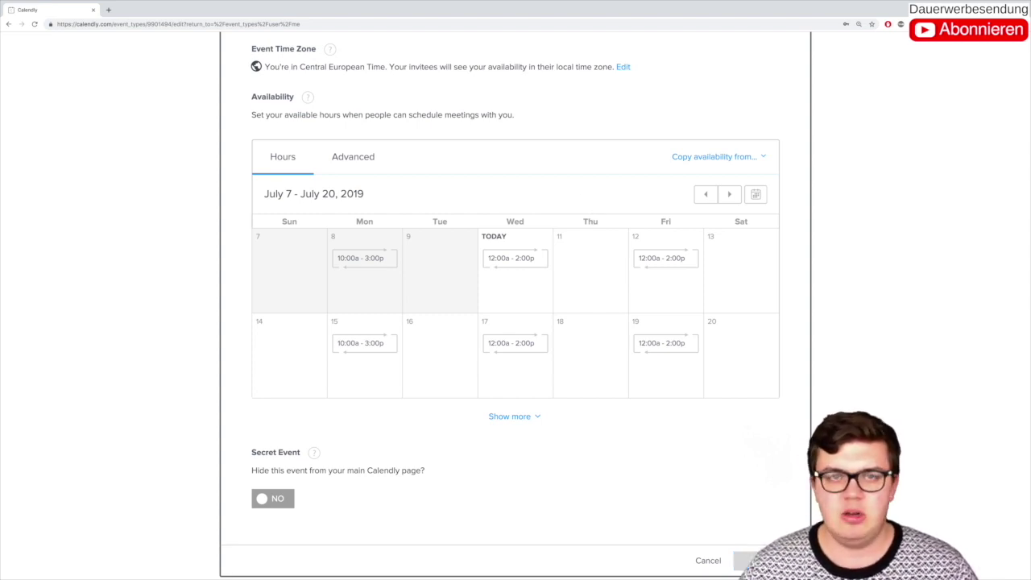
- Change the custom invitee question to "Welches Problem erhoffst du dir im Coaching mit mir zu lösen?"
{"action": "left_click", "coordinate": [467, 313]}
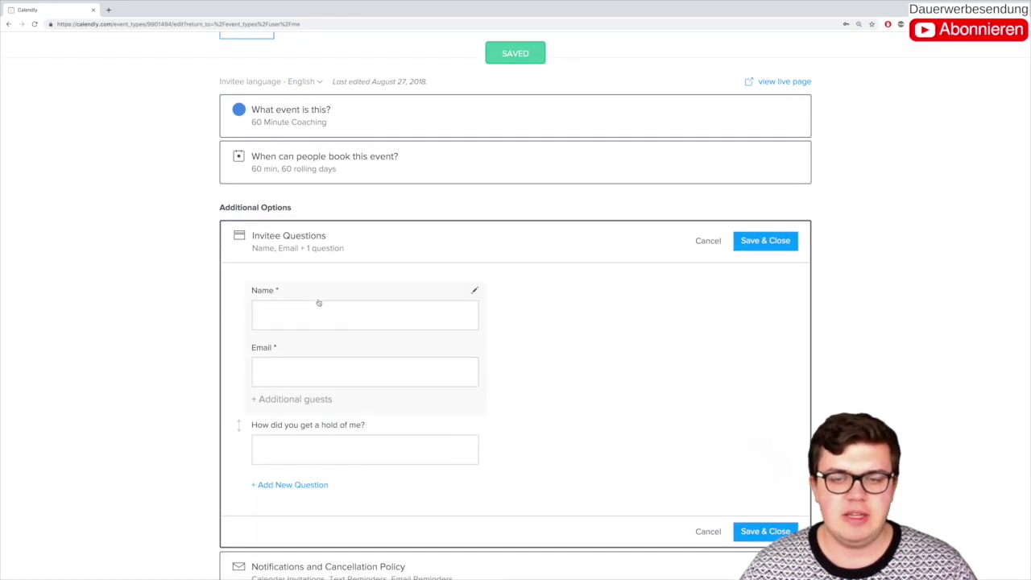
{"action": "scroll", "coordinate": [317, 301], "scroll_direction": "down", "scroll_amount": 1}
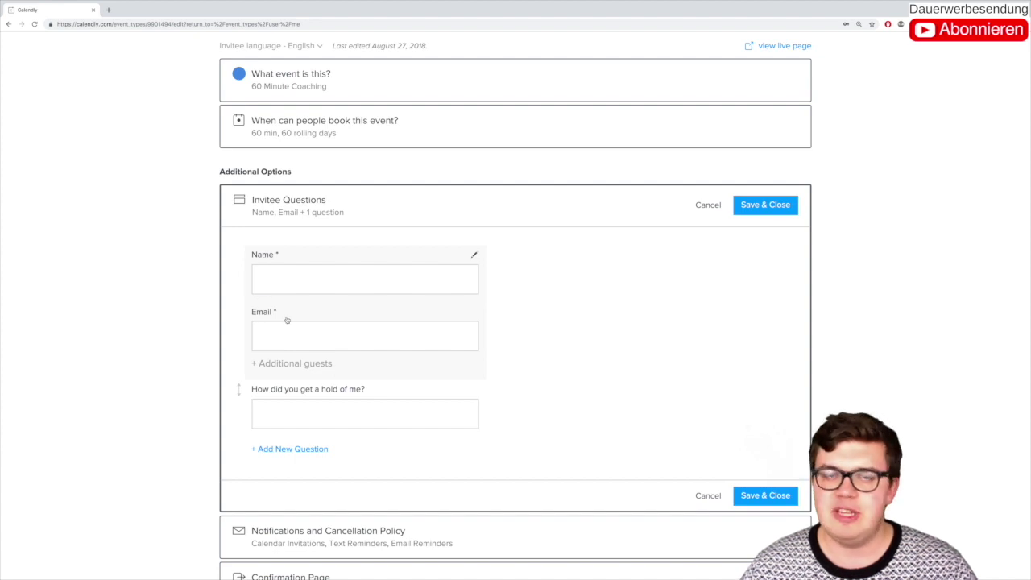
{"action": "scroll", "coordinate": [287, 318], "scroll_direction": "down", "scroll_amount": 1}
{"action": "scroll", "coordinate": [287, 319], "scroll_direction": "down", "scroll_amount": 1}
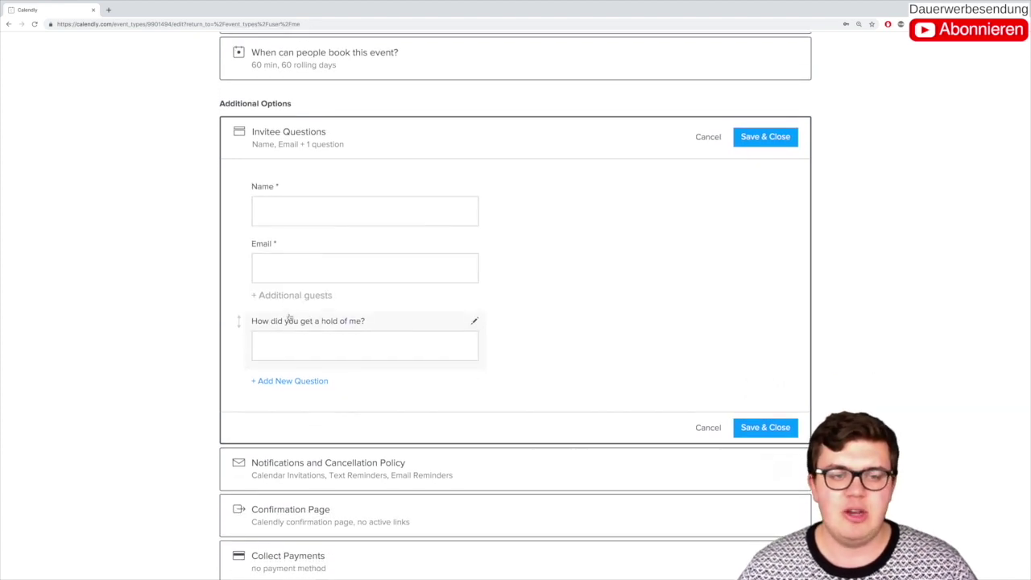
{"action": "left_click", "coordinate": [474, 322]}
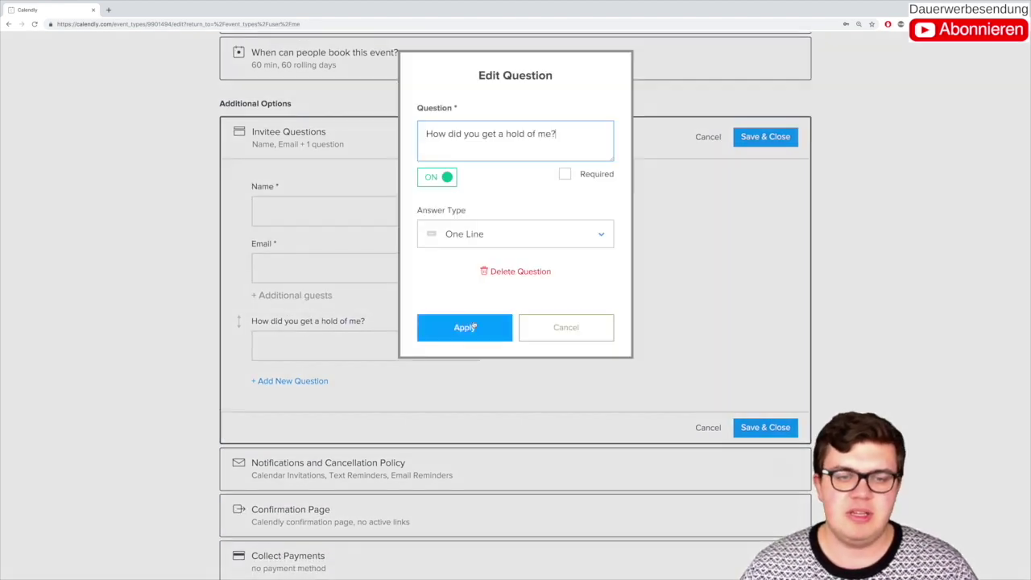
{"action": "triple_click", "coordinate": [491, 134]}
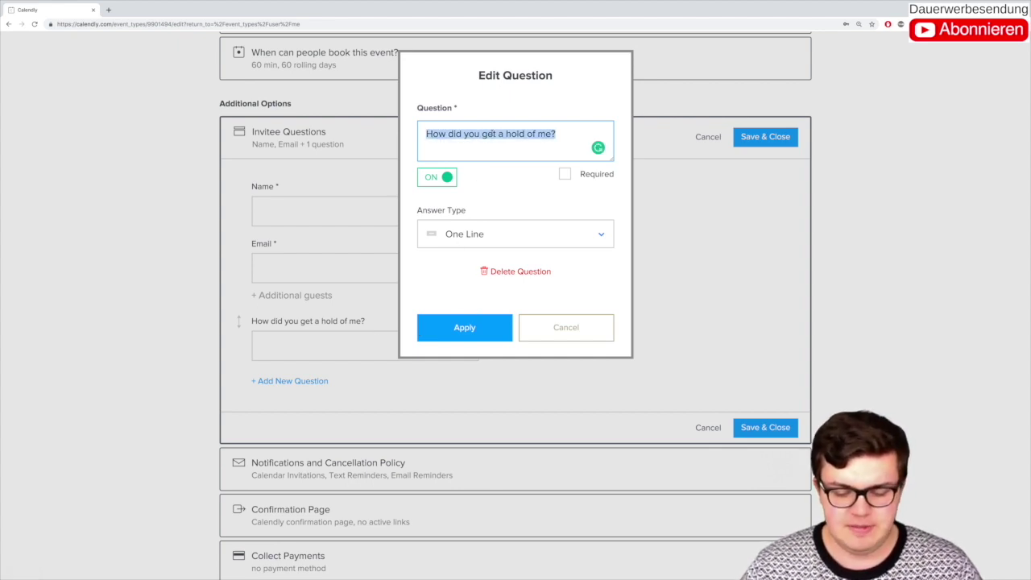
{"action": "type", "text": "W"}
{"action": "key", "text": "BackSpace"}
{"action": "type", "text": "Welches"}
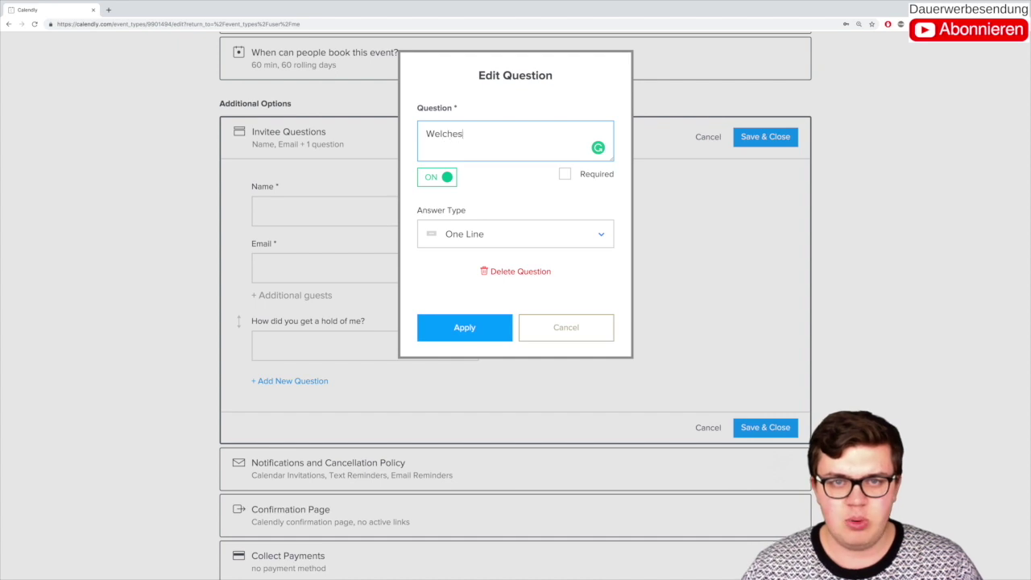
{"action": "type", "text": " Problem erho"}
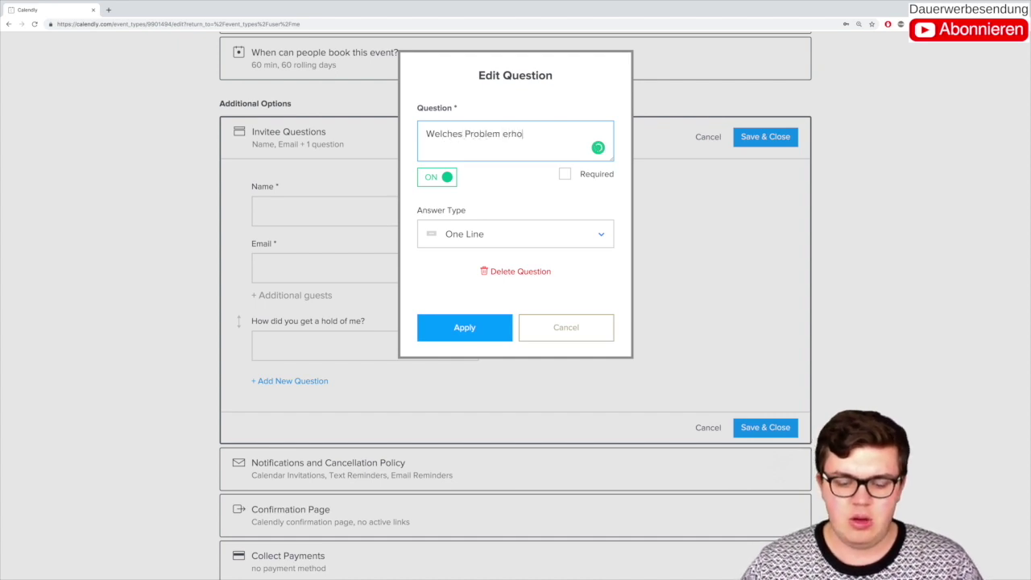
{"action": "type", "text": "ffst du dir in"}
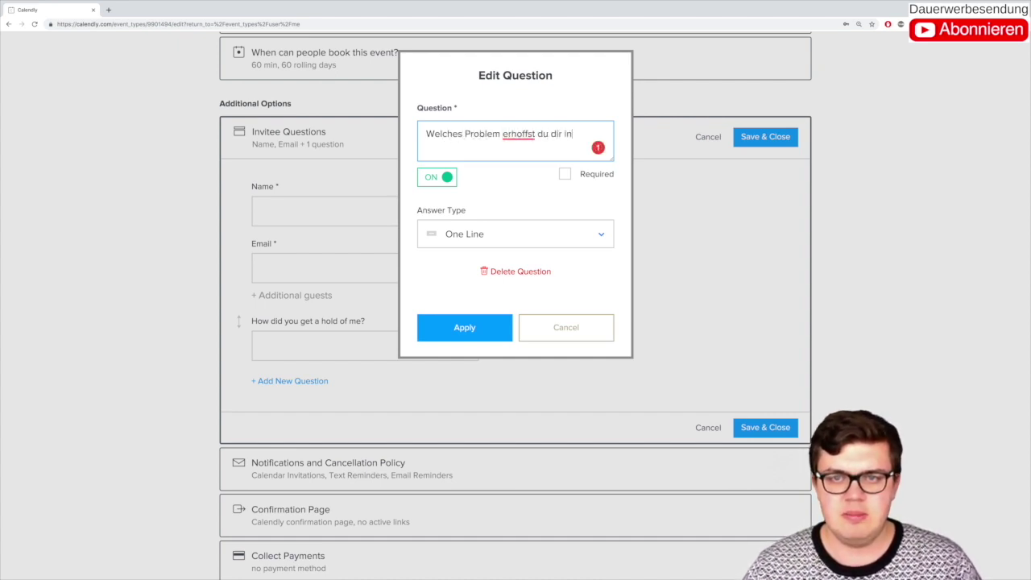
{"action": "key", "text": "BackSpace"}
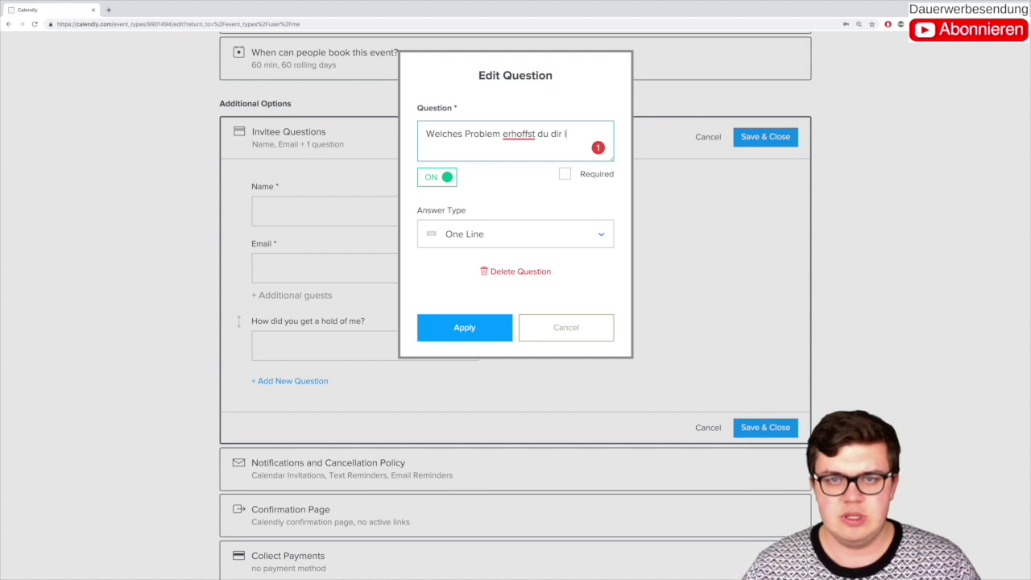
{"action": "type", "text": "m Coa"}
{"action": "type", "text": "ching"}
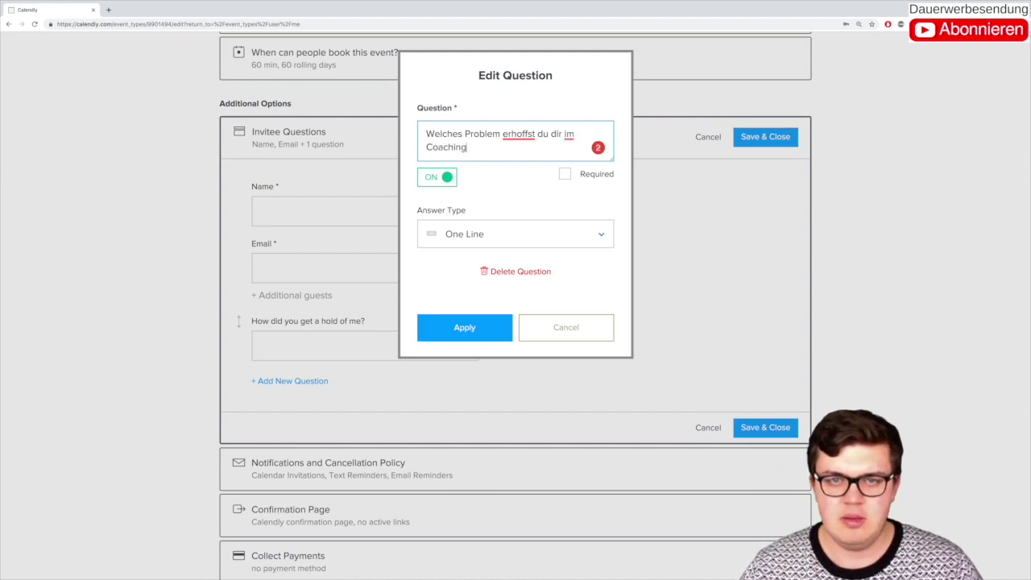
{"action": "type", "text": " mit mir zu lösen?"}
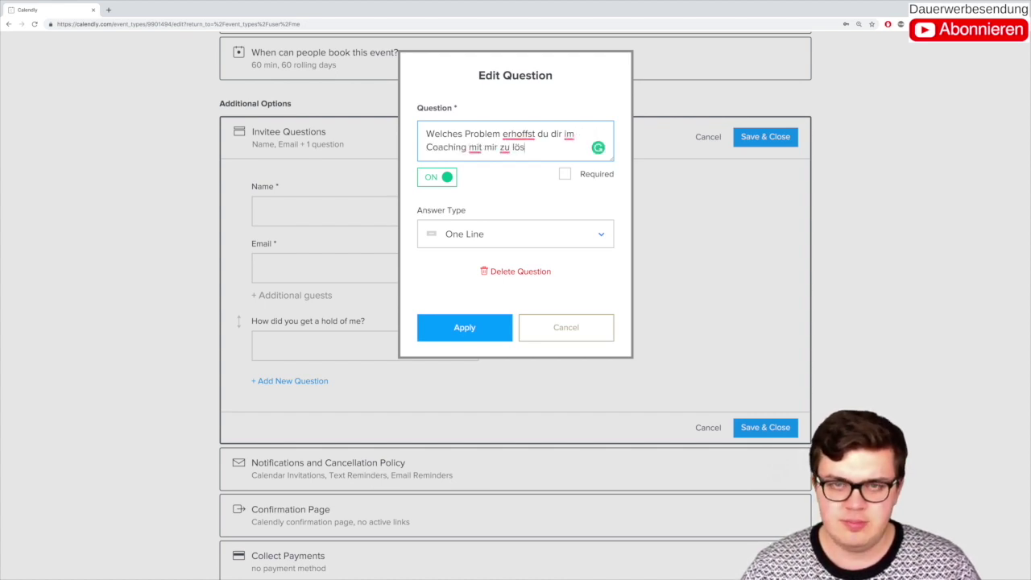
{"action": "left_click", "coordinate": [483, 329]}
- Add a second custom invitee question reading "Wie genau kann ich dir im Coaching am Besten helfen?"
{"action": "left_click", "coordinate": [290, 391]}
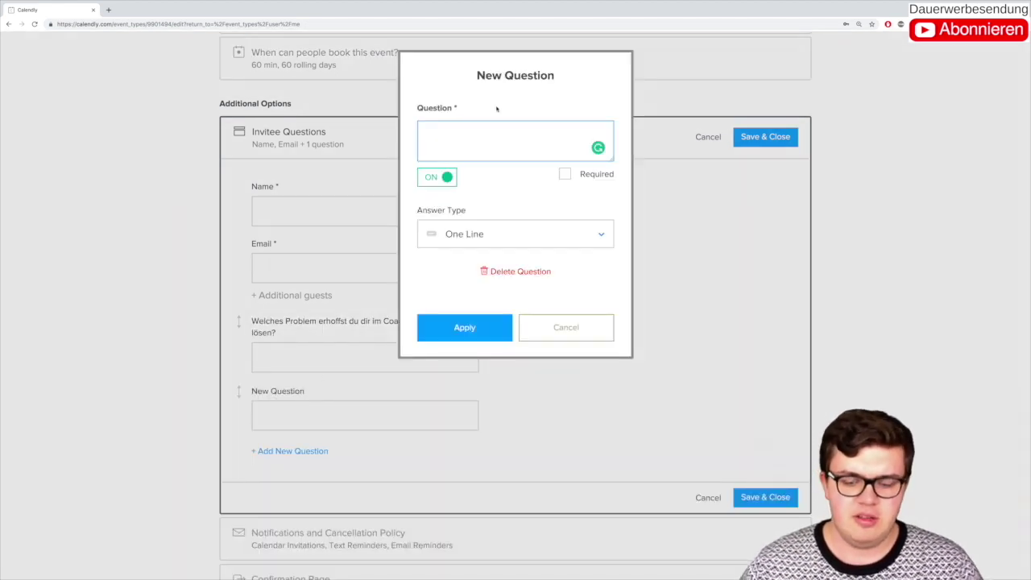
{"action": "type", "text": "Wie genau kann ich"}
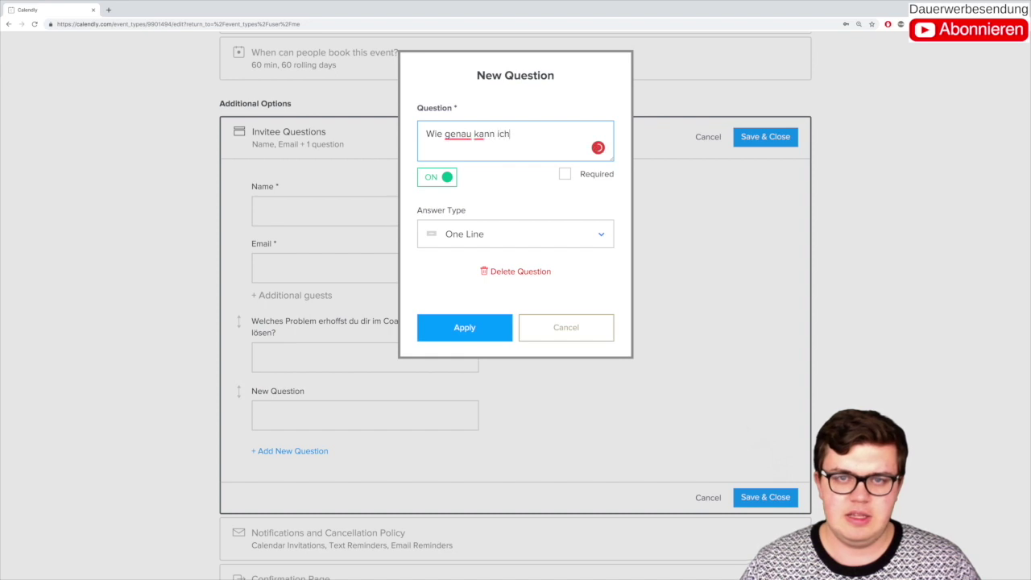
{"action": "type", "text": " dir im "}
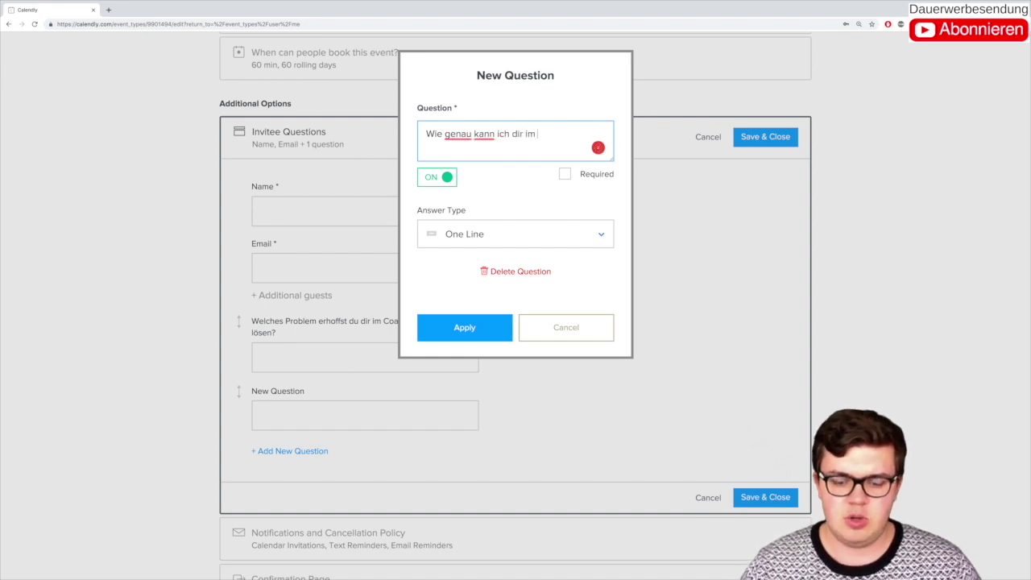
{"action": "type", "text": "Coaching am B"}
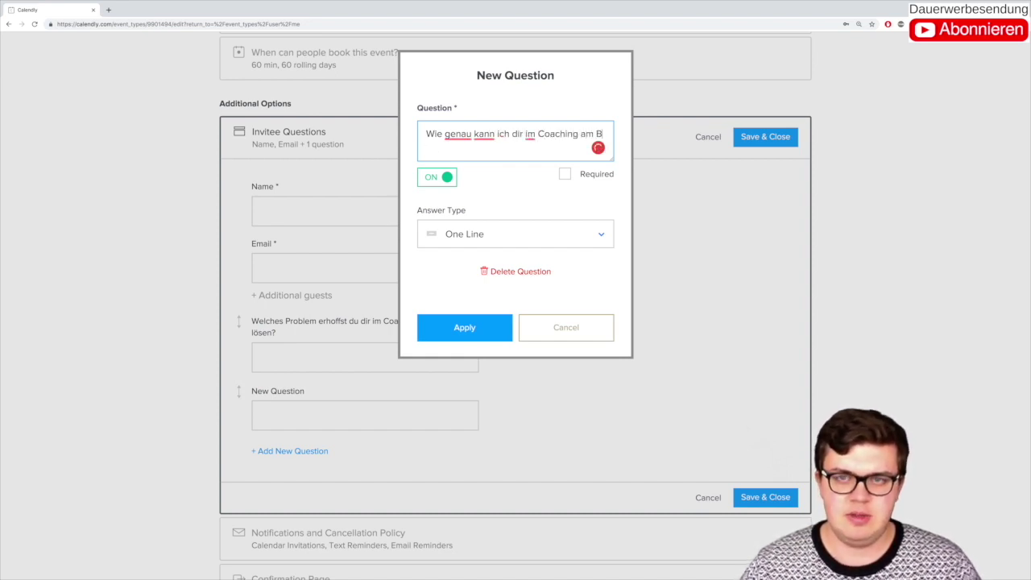
{"action": "type", "text": "esten helfen?"}
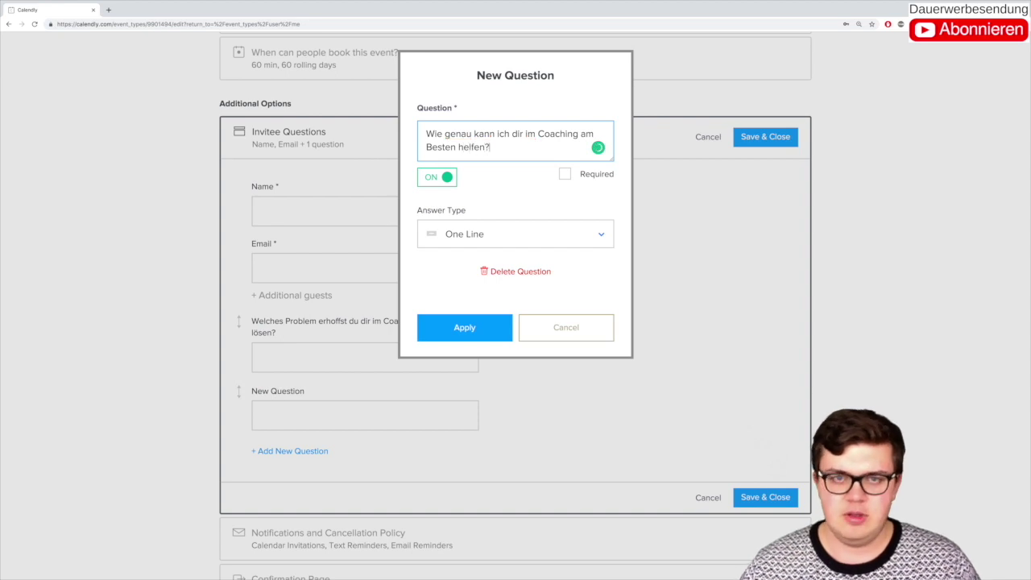
{"action": "left_click", "coordinate": [488, 322]}
- Add the invitee question "Gibt es noch etwas, das du mir sagen möchtest?" and save the invitee questions
{"action": "left_click", "coordinate": [304, 451]}
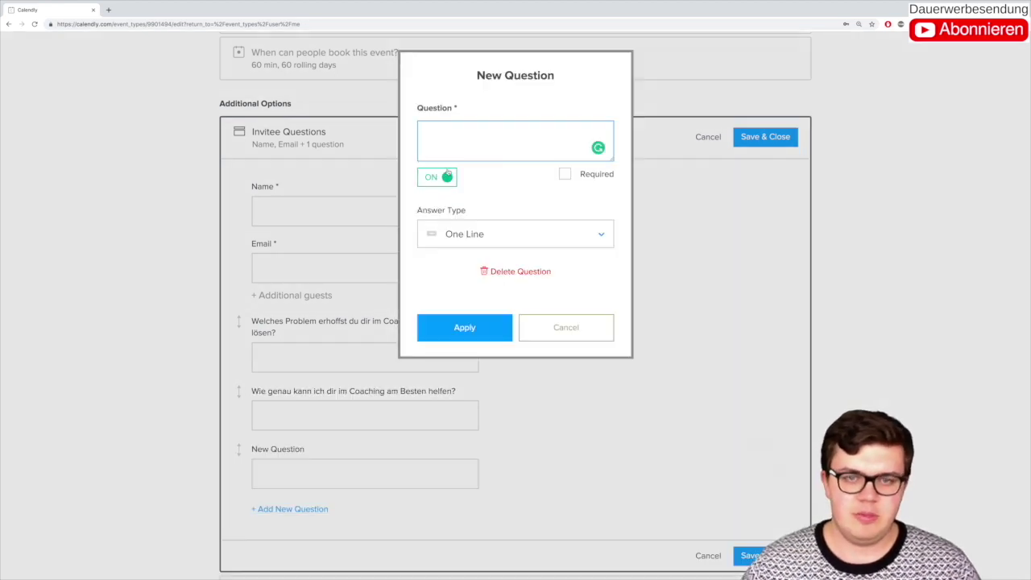
{"action": "type", "text": "Gibt es noch etwas"}
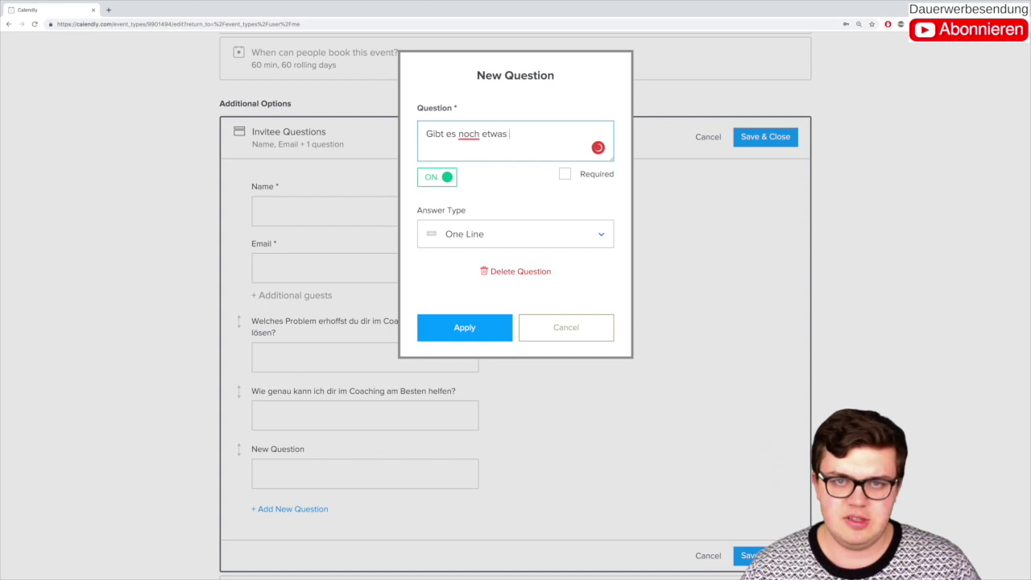
{"action": "key", "text": "BackSpace"}
{"action": "type", "text": ", das "}
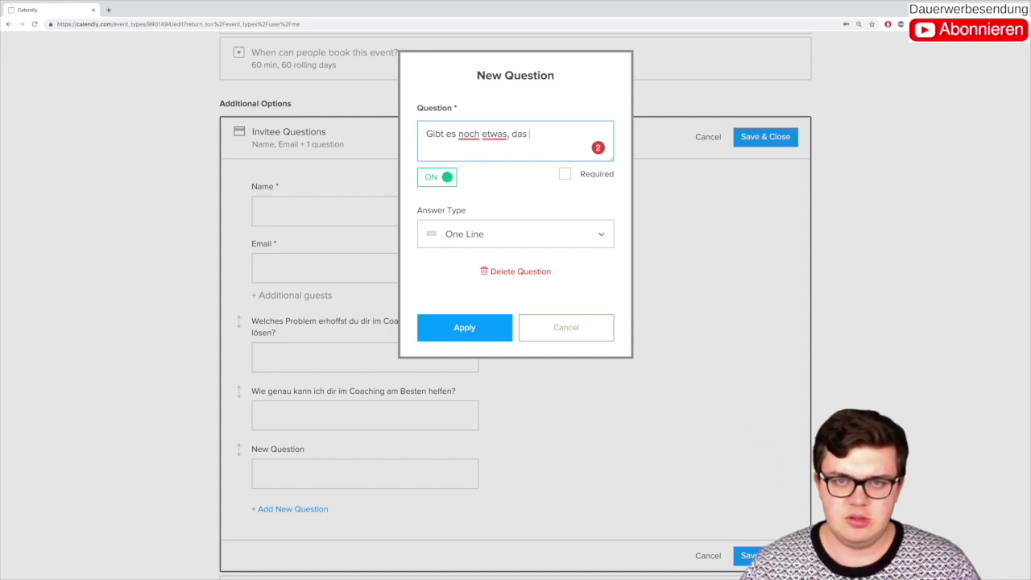
{"action": "type", "text": "du mir sagen m"}
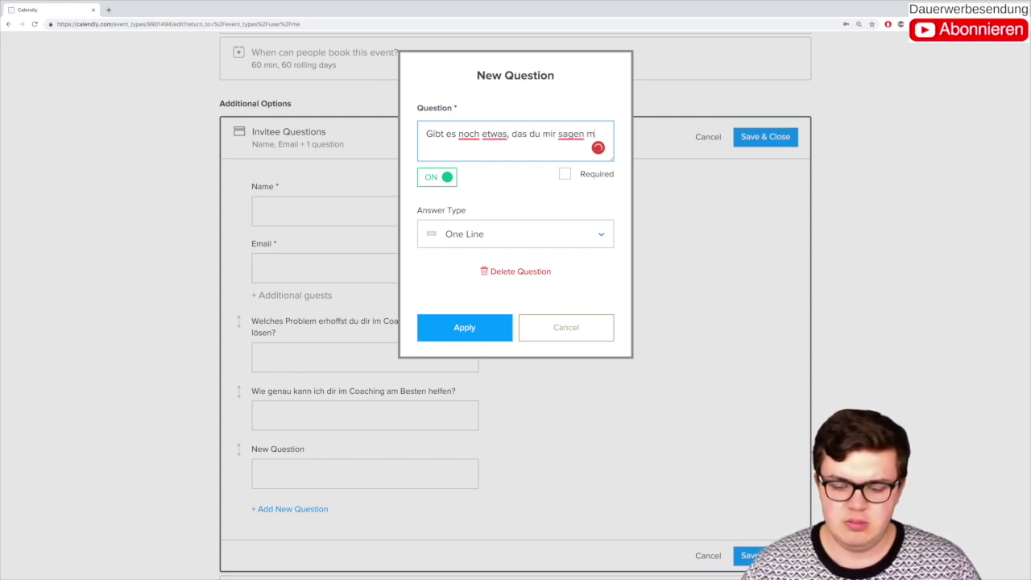
{"action": "type", "text": "öchtest?"}
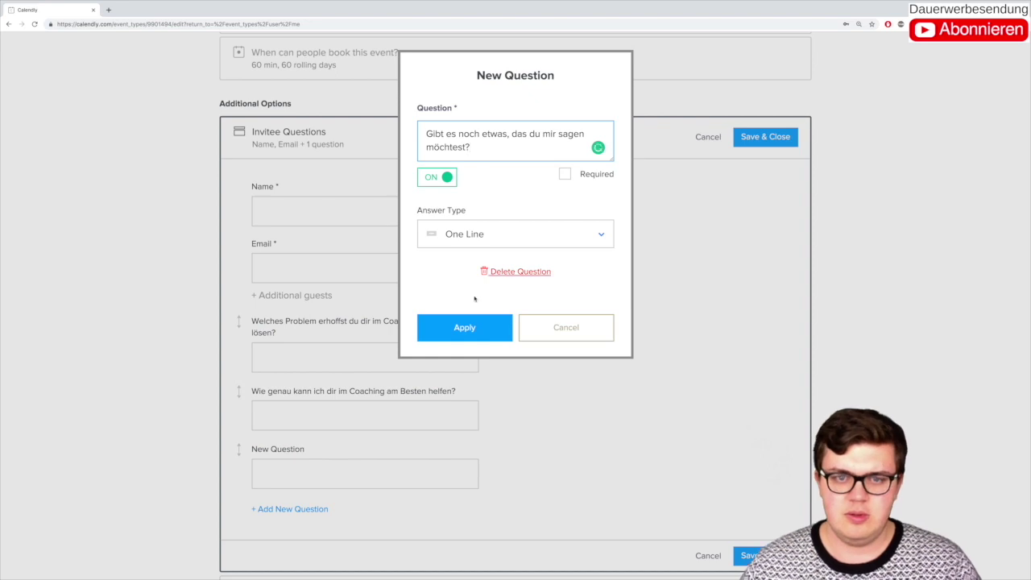
{"action": "left_click", "coordinate": [462, 341]}
{"action": "left_click", "coordinate": [464, 337]}
{"action": "scroll", "coordinate": [411, 351], "scroll_direction": "down", "scroll_amount": 3}
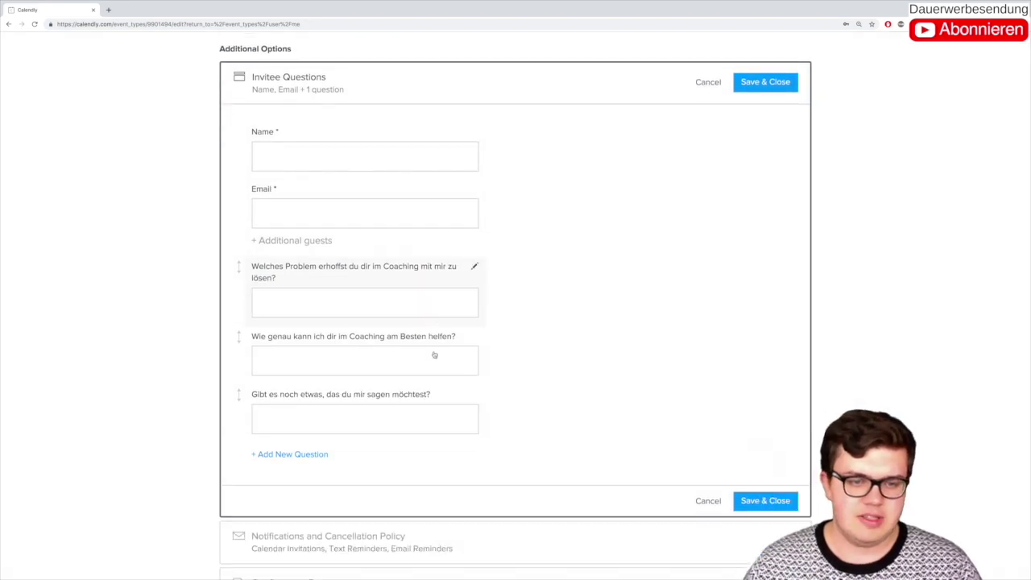
{"action": "left_click", "coordinate": [765, 381]}
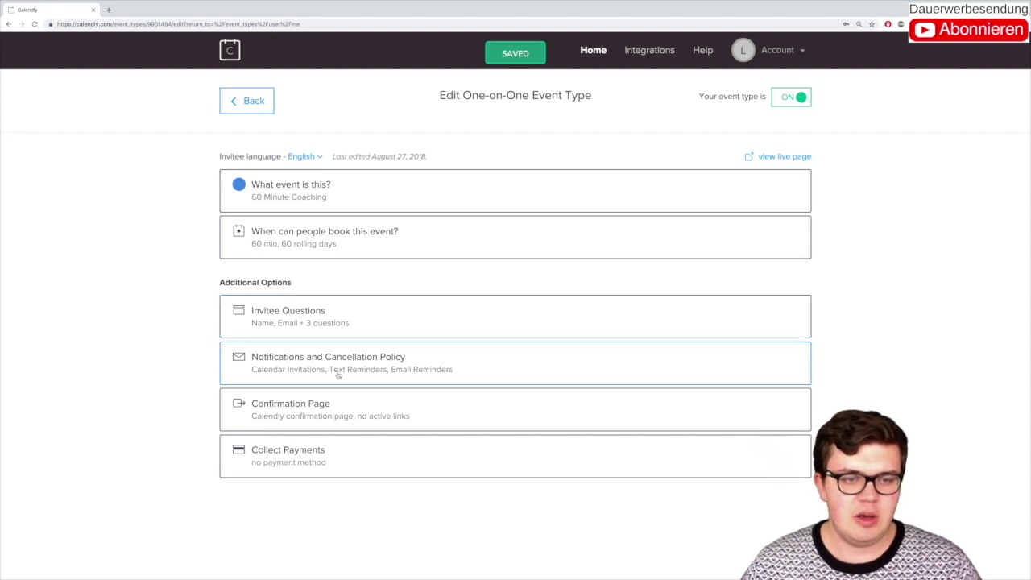
- Review the calendar invitation template and the text and email reminder settings, and save the notifications section
{"action": "left_click", "coordinate": [446, 360]}
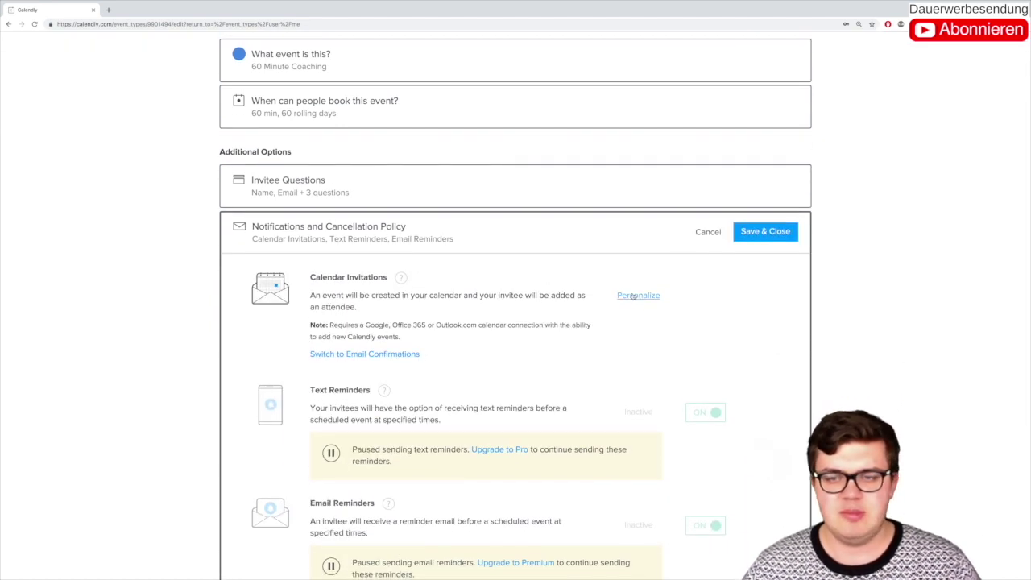
{"action": "left_click", "coordinate": [625, 295]}
{"action": "scroll", "coordinate": [427, 295], "scroll_direction": "down", "scroll_amount": 5}
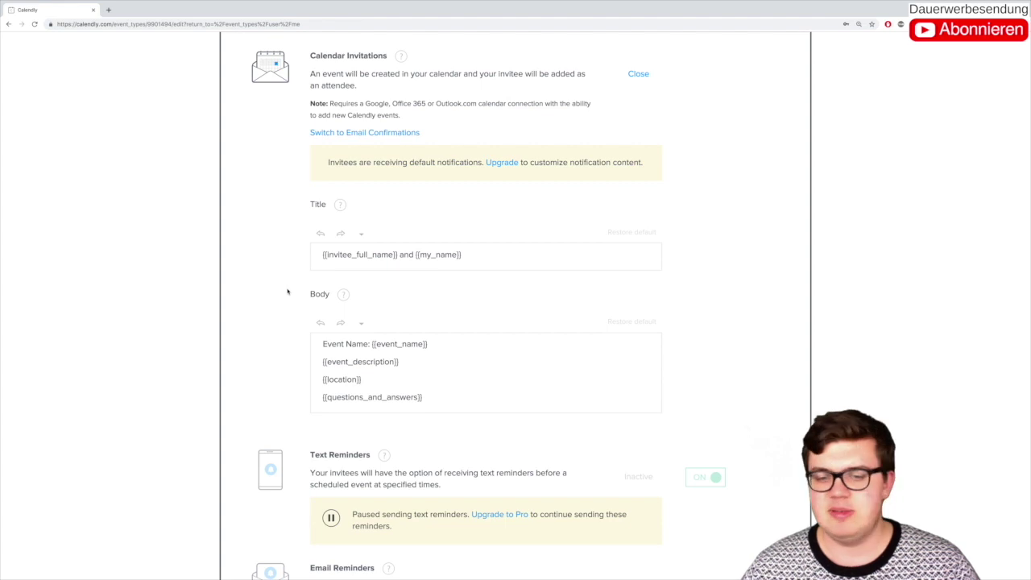
{"action": "scroll", "coordinate": [282, 295], "scroll_direction": "down", "scroll_amount": 7}
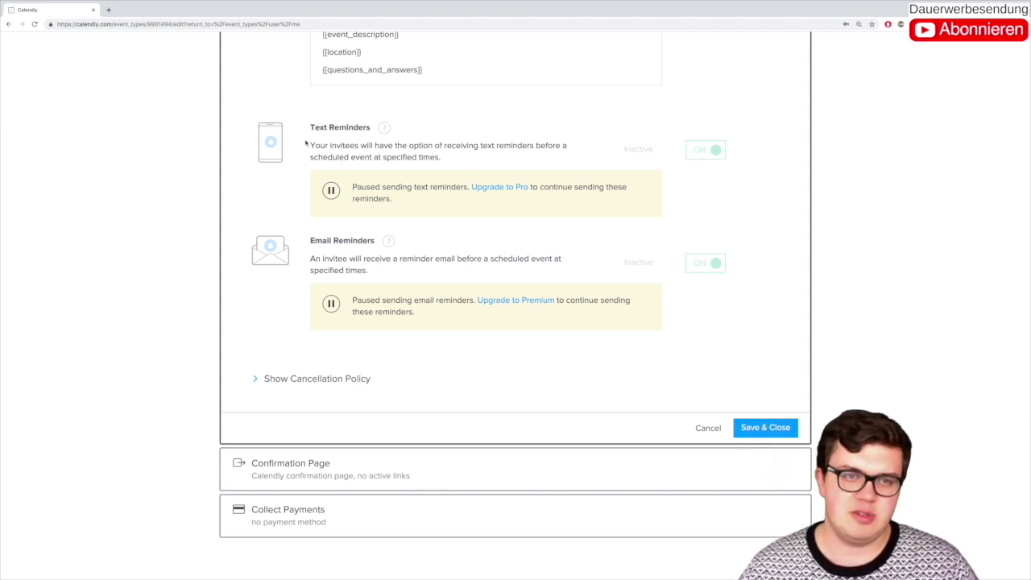
{"action": "left_click", "coordinate": [735, 426]}
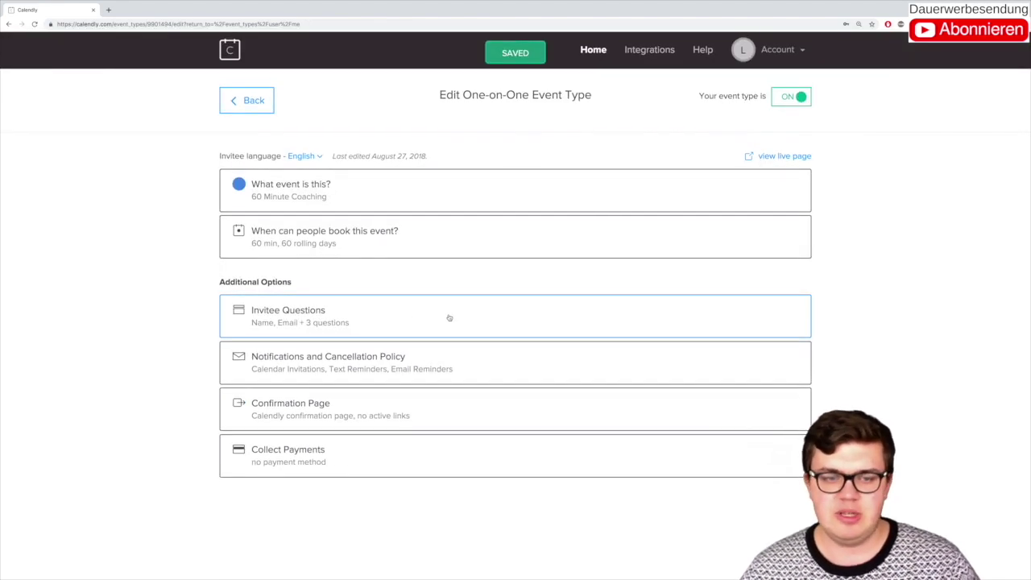
{"action": "left_click", "coordinate": [492, 410]}
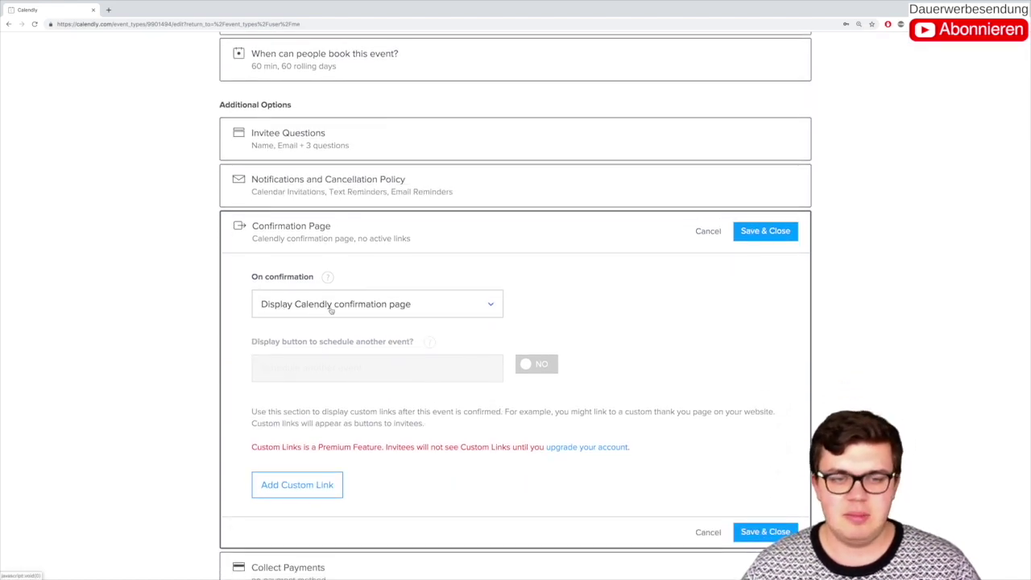
{"action": "left_click", "coordinate": [382, 304]}
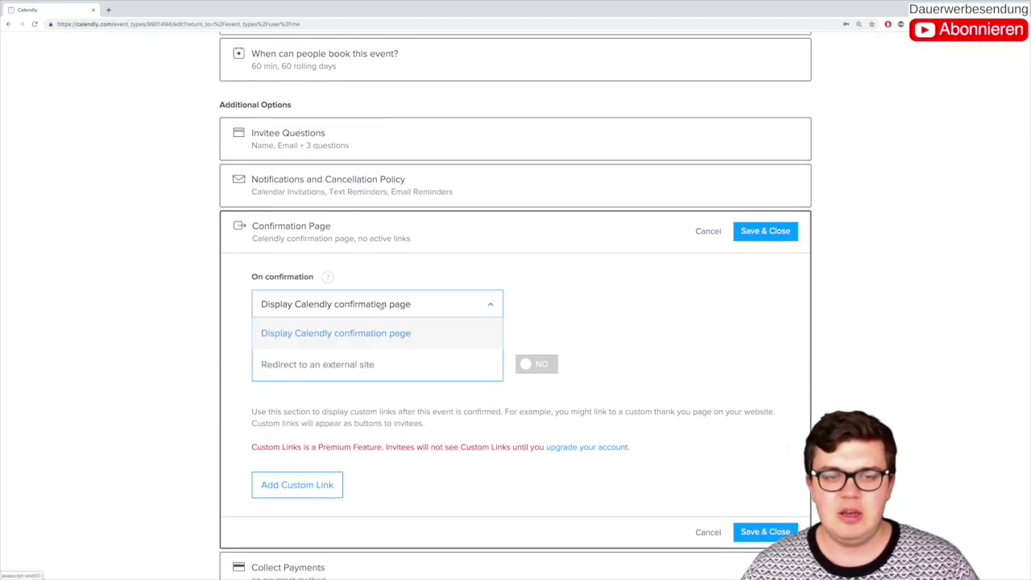
{"action": "left_click", "coordinate": [382, 364]}
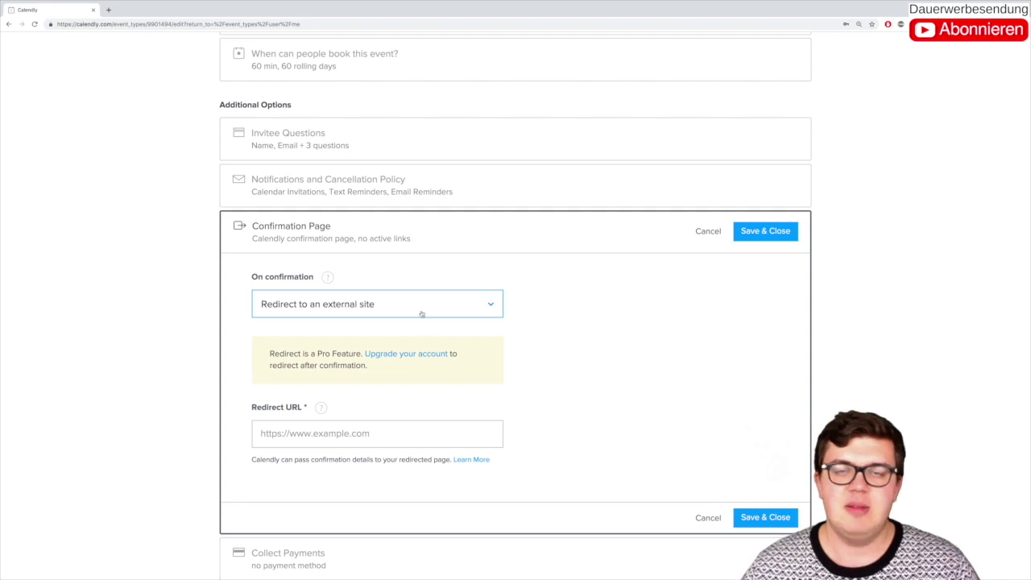
{"action": "left_click", "coordinate": [706, 232]}
{"action": "left_click", "coordinate": [477, 148]}
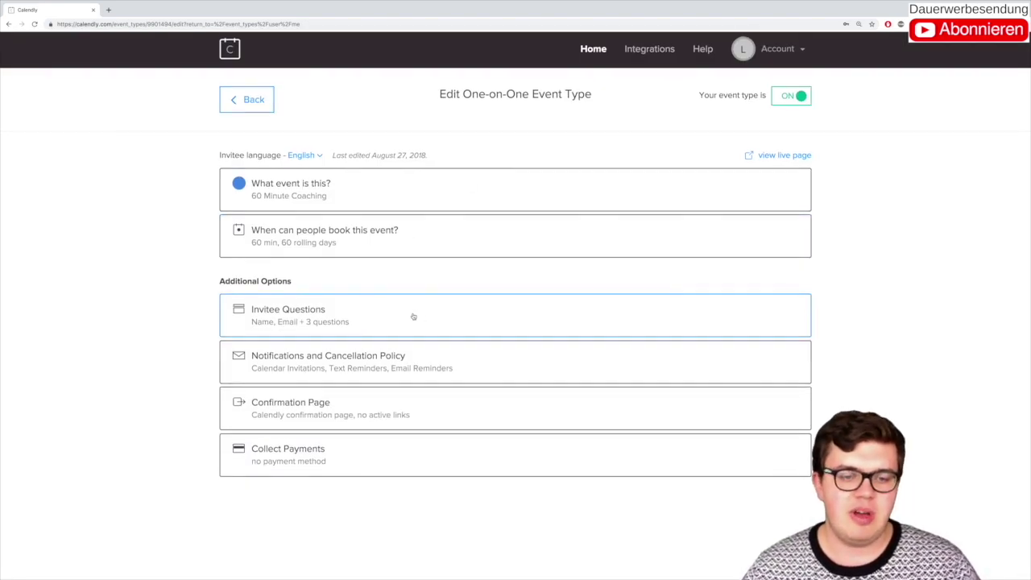
- Review the payment collection options for the event and save the payments section
{"action": "left_click", "coordinate": [444, 456]}
{"action": "scroll", "coordinate": [337, 403], "scroll_direction": "down", "scroll_amount": 3}
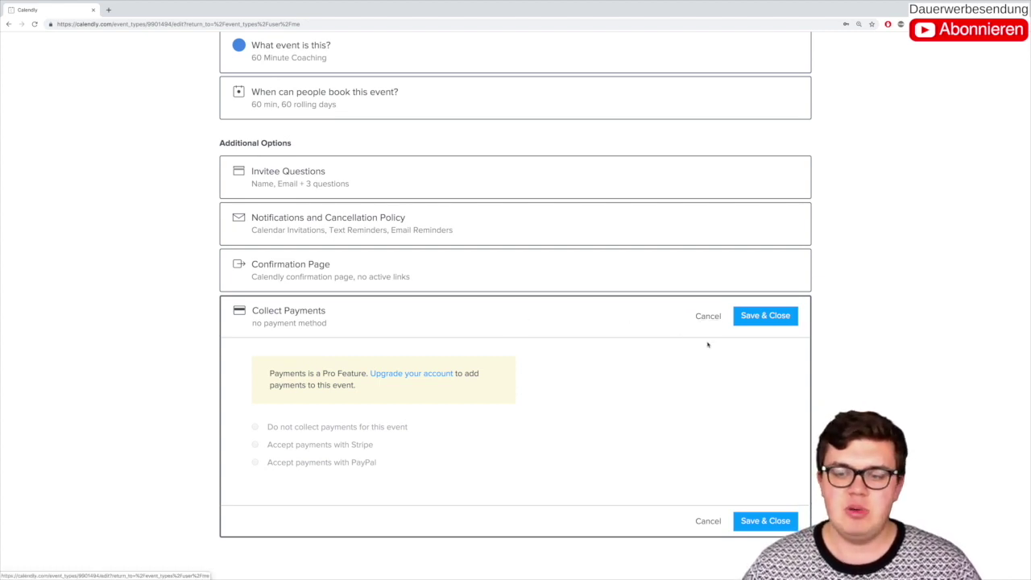
{"action": "left_click", "coordinate": [782, 518]}
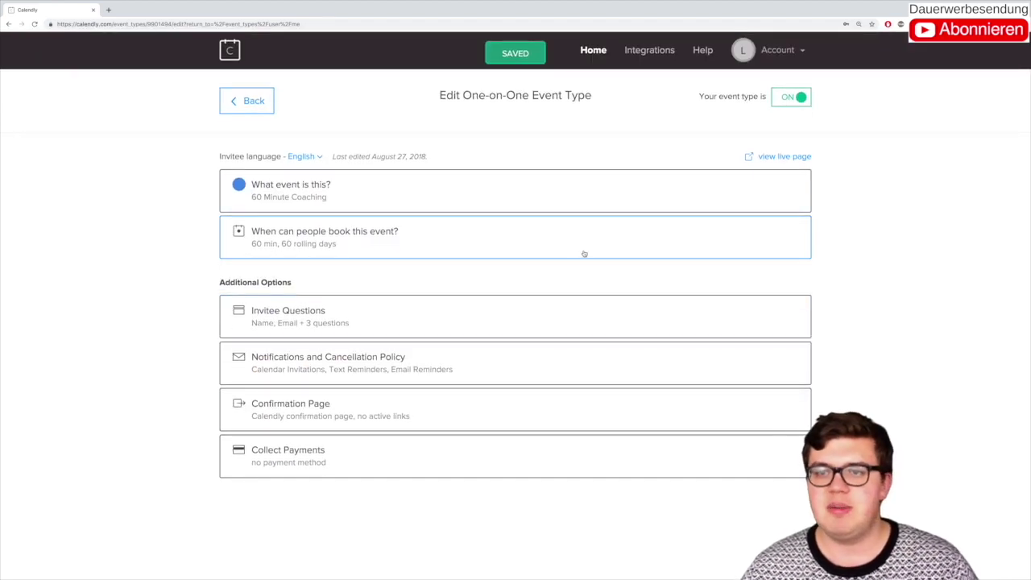
- View the live booking page of the coaching event and select its web address
{"action": "left_click", "coordinate": [769, 157]}
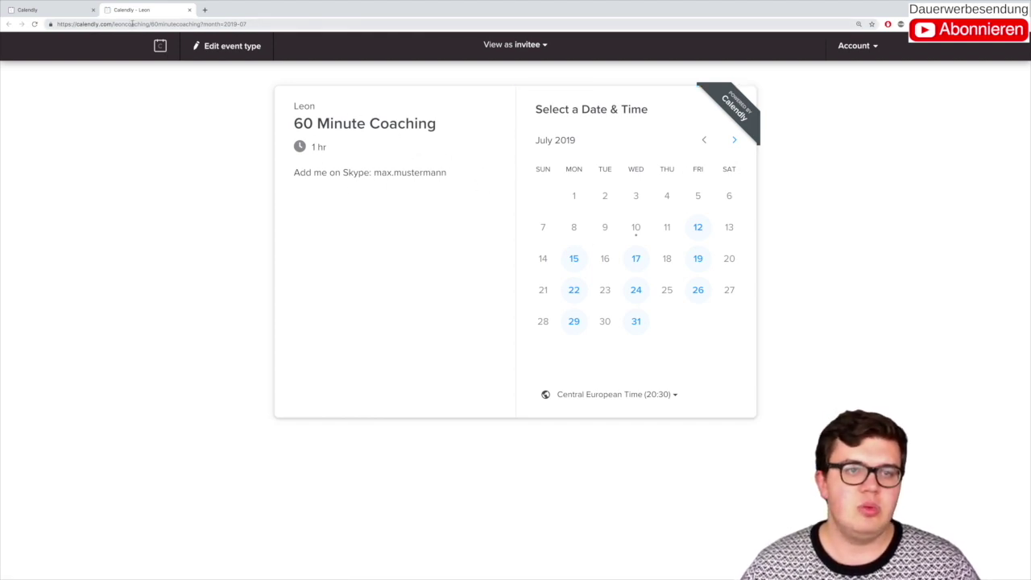
{"action": "left_click", "coordinate": [94, 25]}
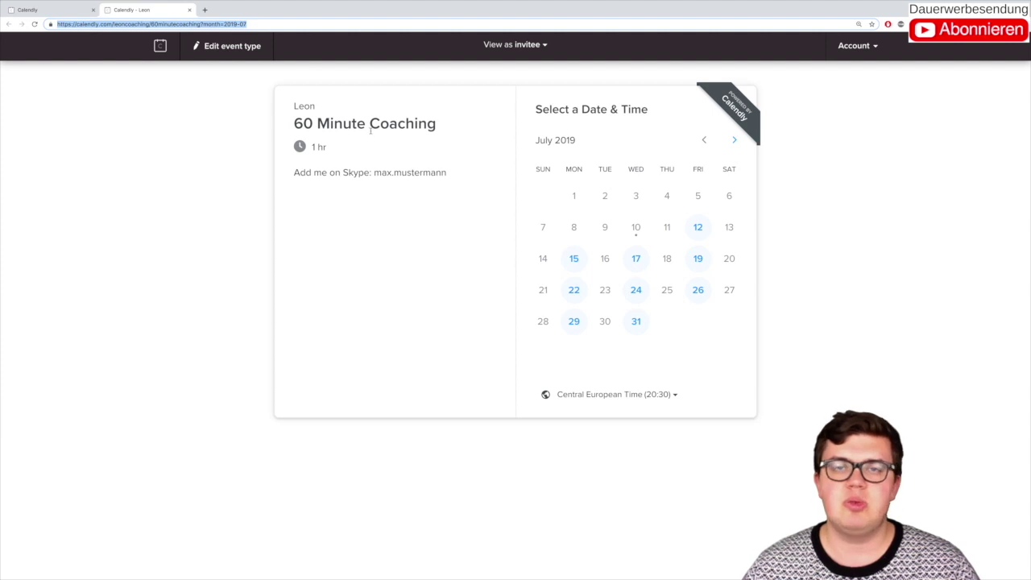